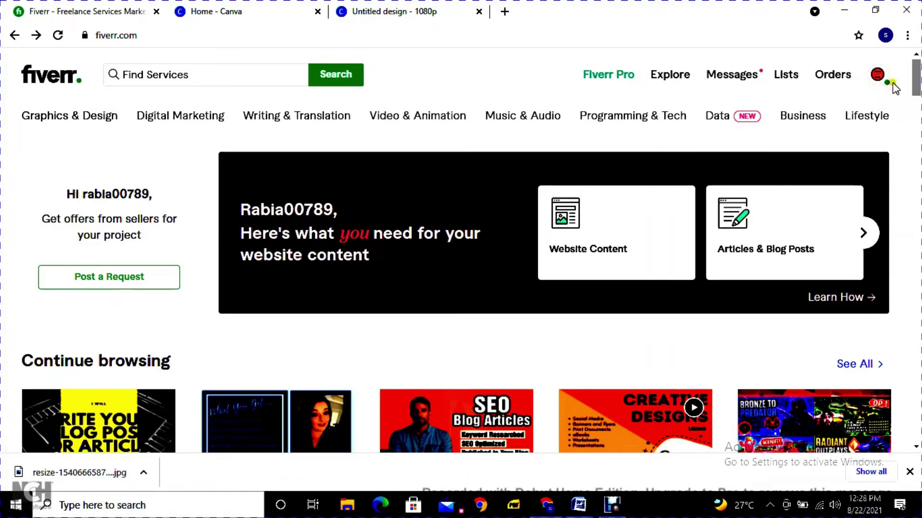
# Set the site's display currency to United States Dollar (USD) and look over the gig prices on the home page.
pyautogui.moveTo(915, 91); pyautogui.dragTo(916, 129)
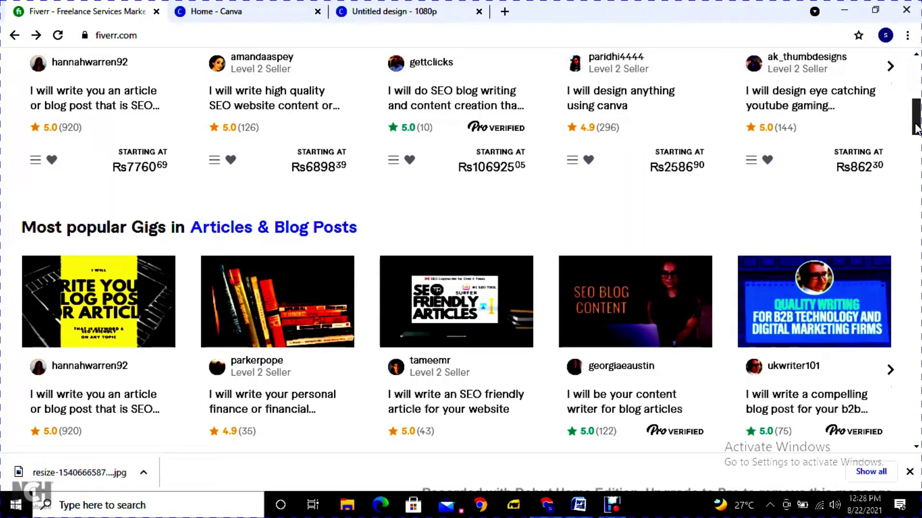
pyautogui.moveTo(915, 128); pyautogui.dragTo(915, 132)
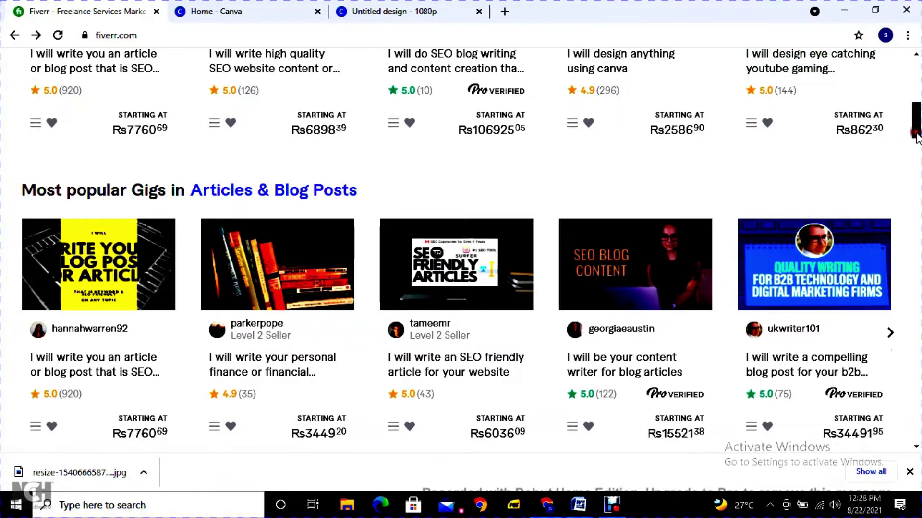
pyautogui.moveTo(916, 123); pyautogui.dragTo(915, 77)
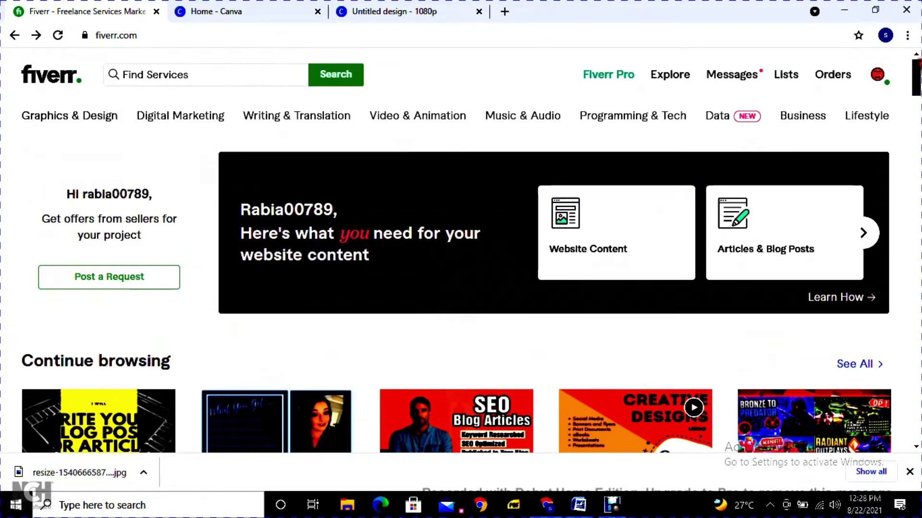
pyautogui.click(880, 78)
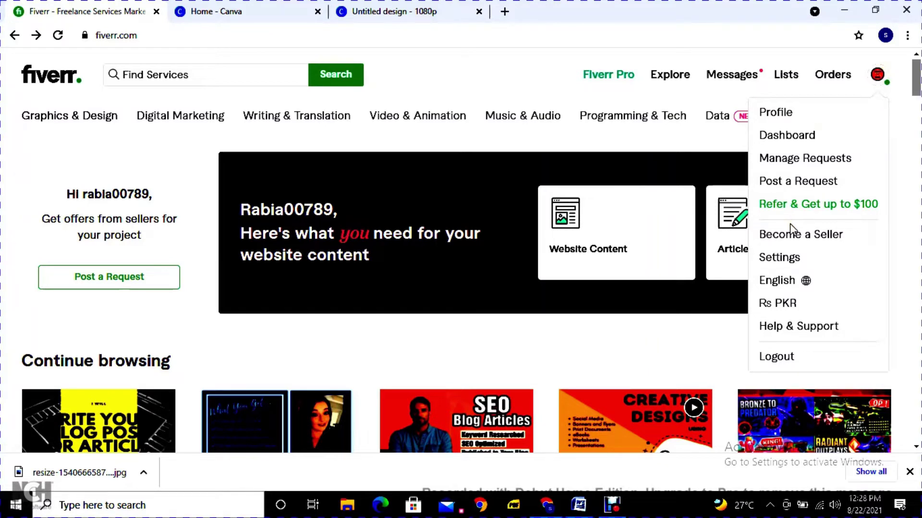
pyautogui.click(780, 288)
pyautogui.click(785, 308)
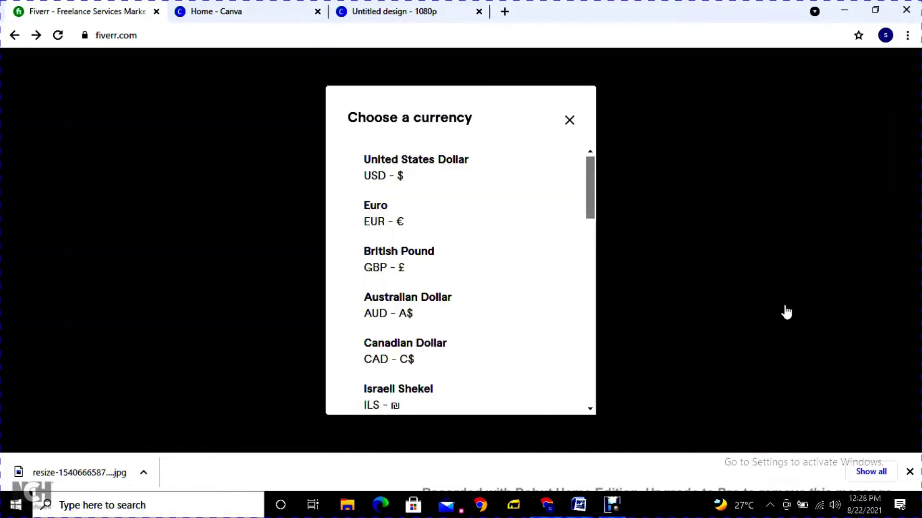
pyautogui.click(436, 166)
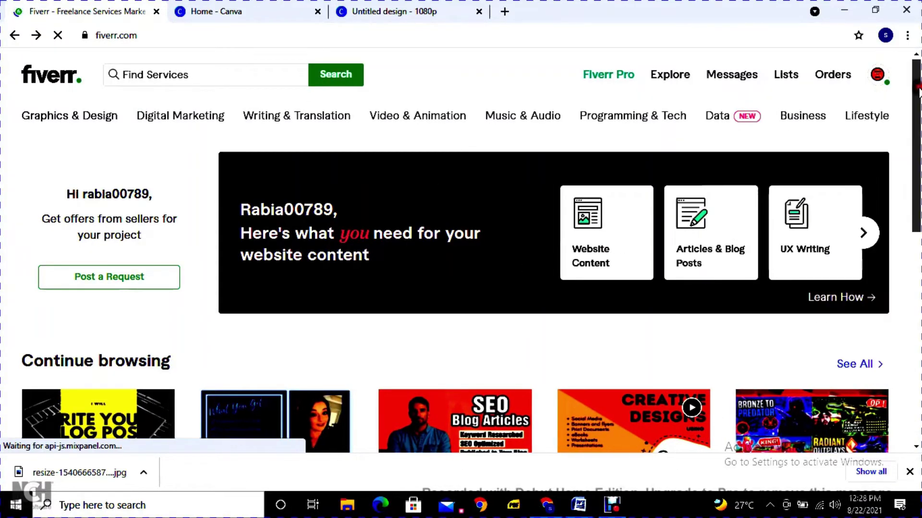
pyautogui.moveTo(919, 89); pyautogui.dragTo(915, 199)
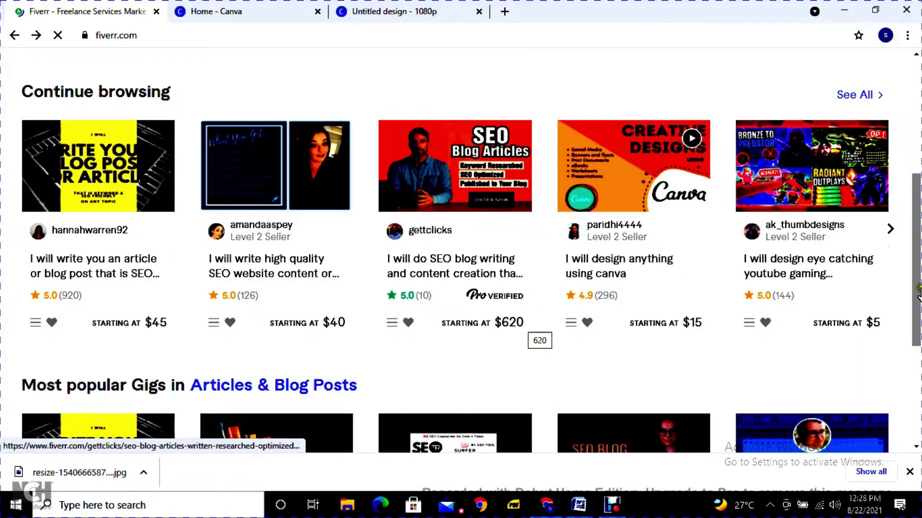
pyautogui.moveTo(918, 288); pyautogui.dragTo(918, 152)
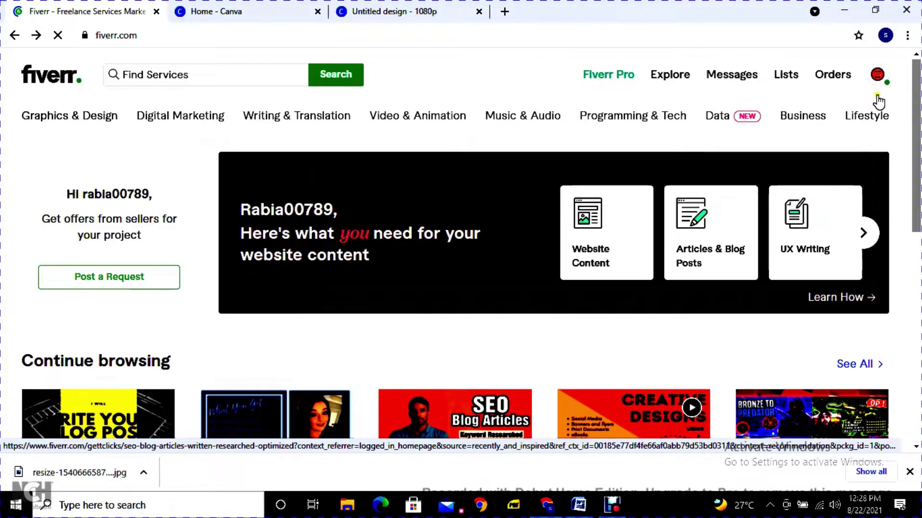
# Start becoming a seller from the account options and enter the seller onboarding.
pyautogui.click(876, 79)
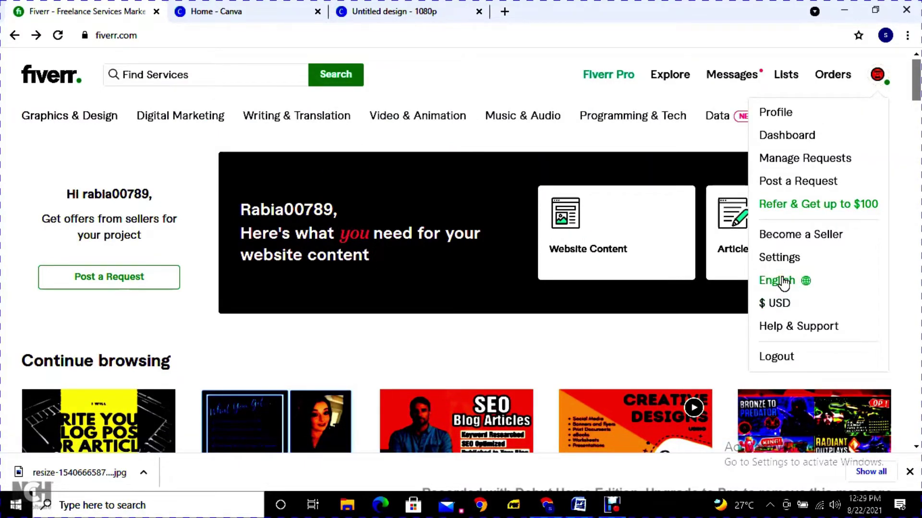
pyautogui.click(790, 240)
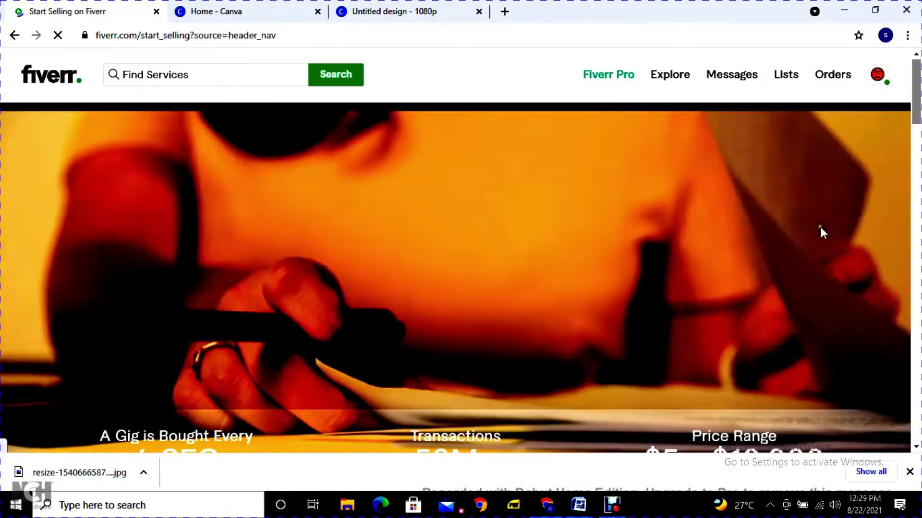
pyautogui.moveTo(915, 122); pyautogui.dragTo(916, 240)
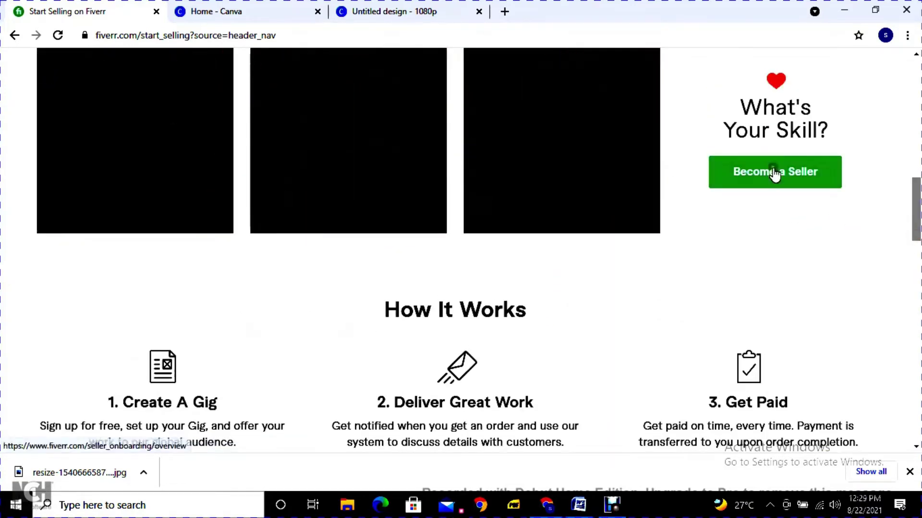
pyautogui.click(775, 173)
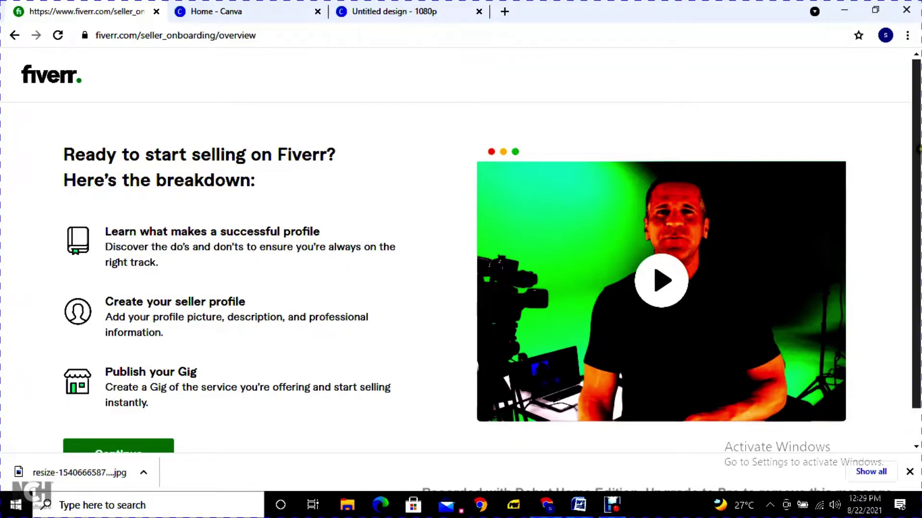
# Go through the onboarding overview and the profile do's and don'ts to reach the Personal Info form.
pyautogui.moveTo(917, 158); pyautogui.dragTo(917, 192)
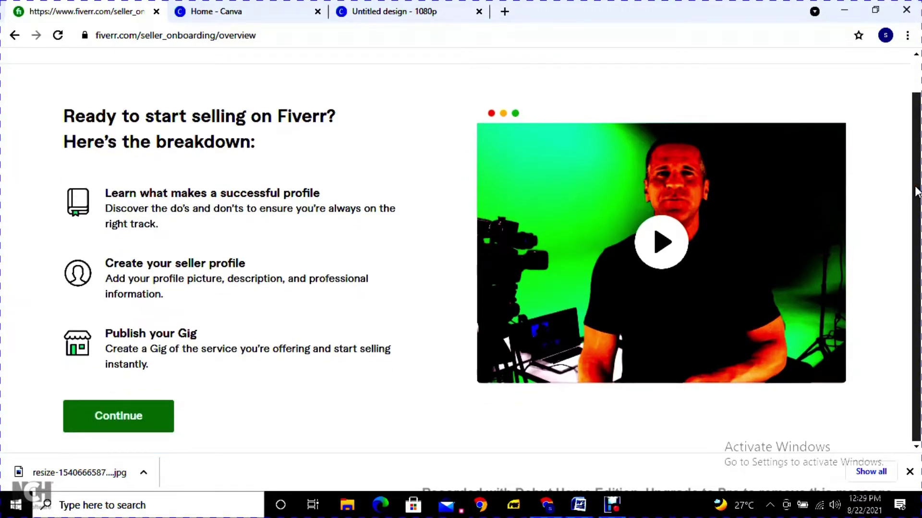
pyautogui.click(139, 413)
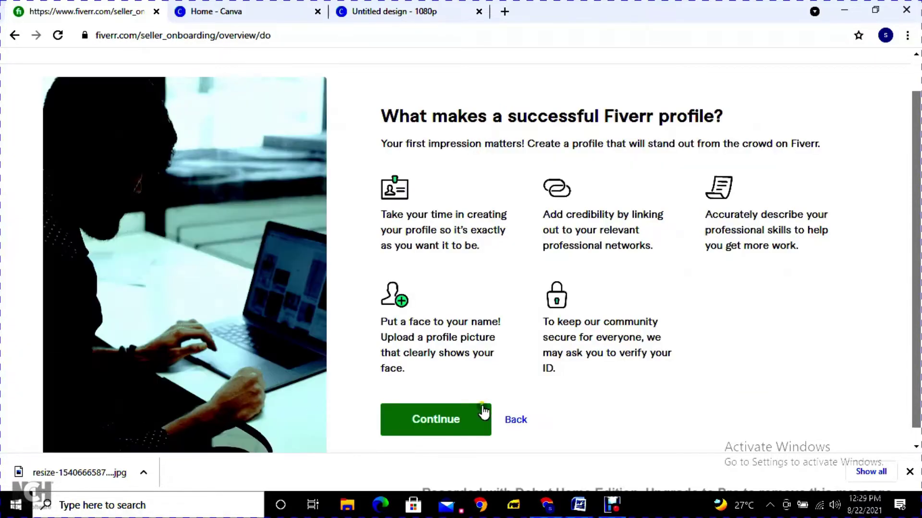
pyautogui.click(446, 423)
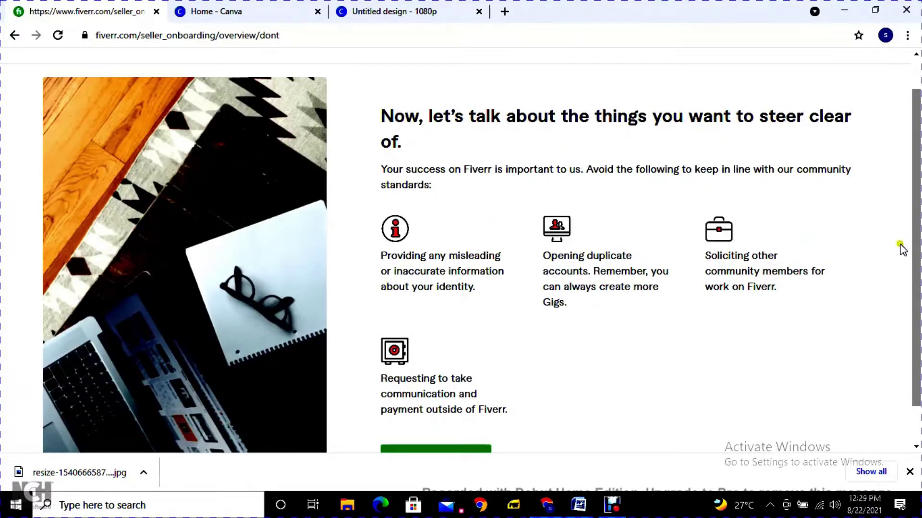
pyautogui.moveTo(917, 246); pyautogui.dragTo(918, 296)
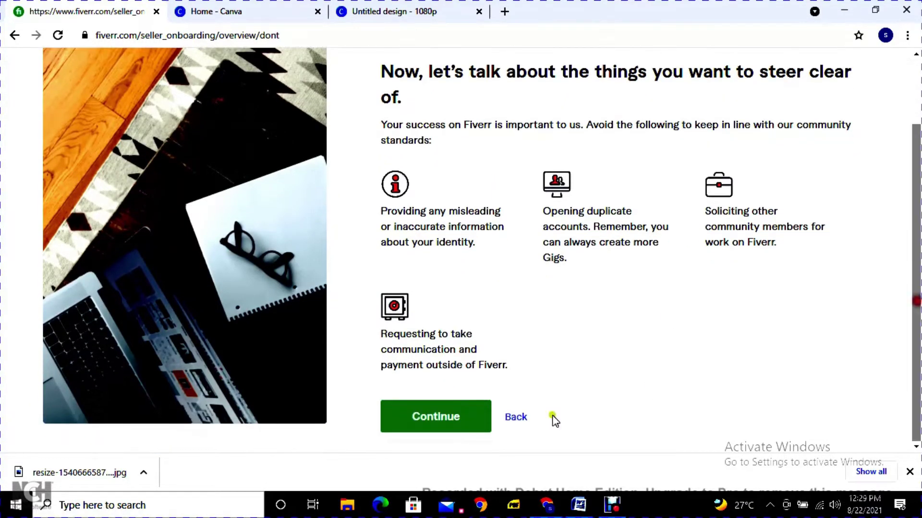
pyautogui.click(445, 424)
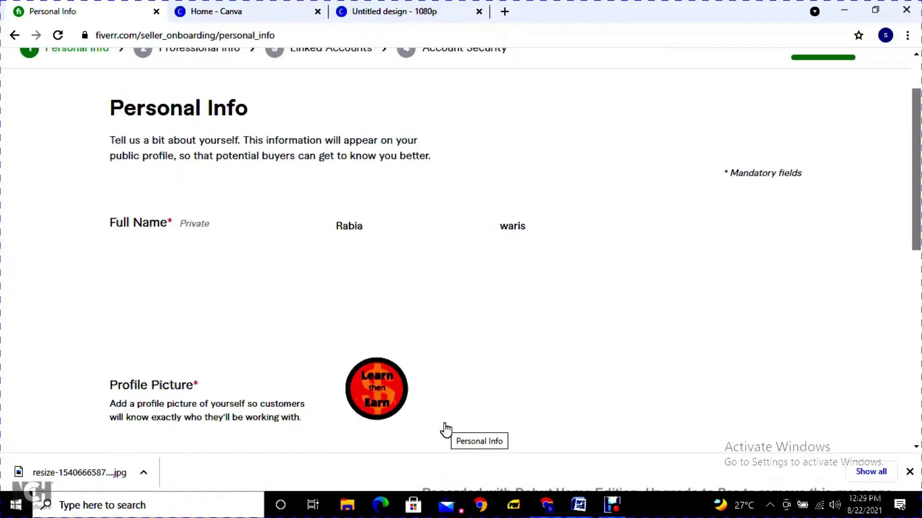
# Accept the prefilled Personal Info and Professional Info and pass Linked Accounts without connecting any social account.
pyautogui.moveTo(909, 233); pyautogui.dragTo(912, 427)
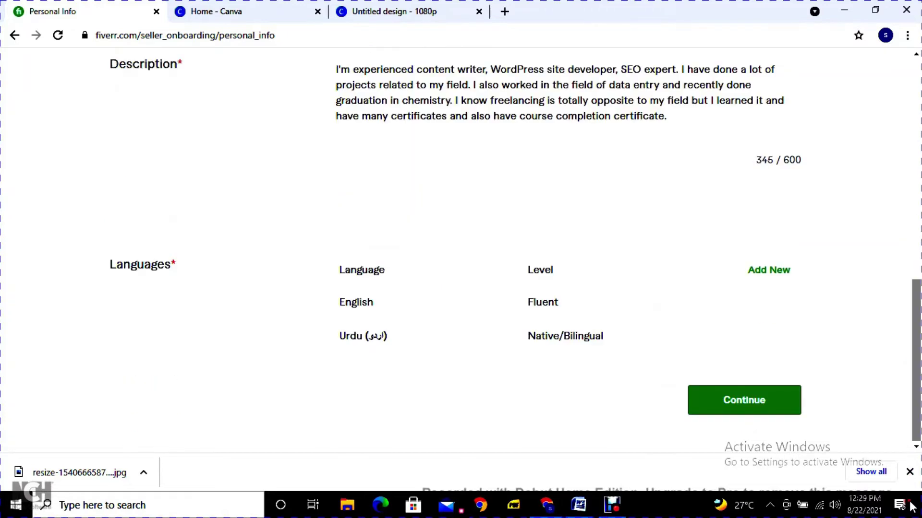
pyautogui.click(748, 410)
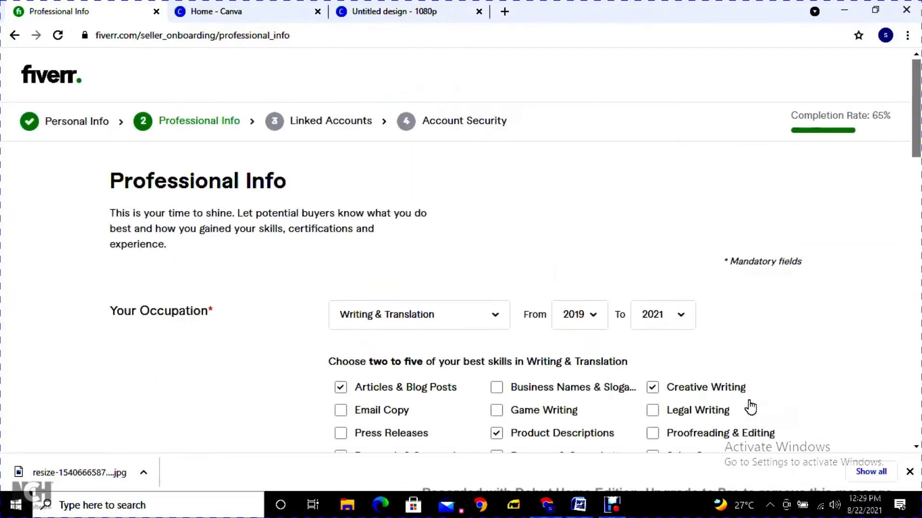
pyautogui.moveTo(917, 136); pyautogui.dragTo(918, 483)
pyautogui.click(746, 410)
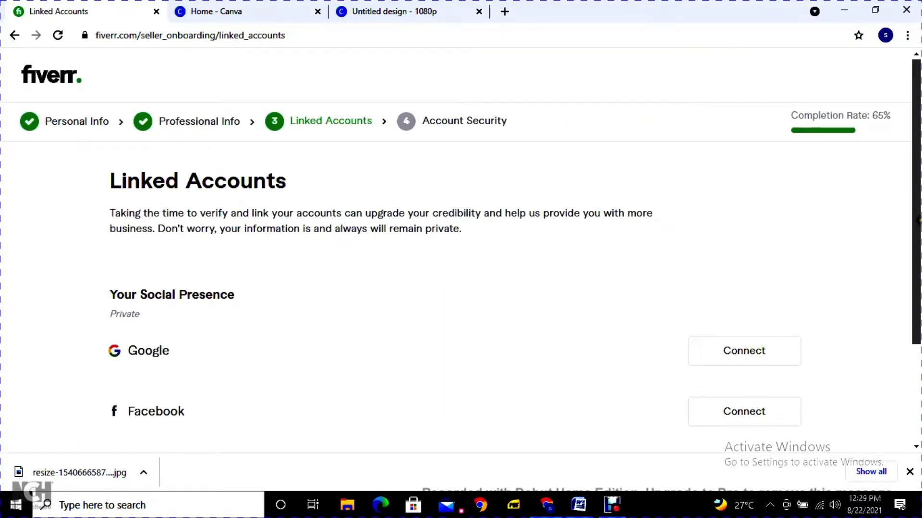
pyautogui.moveTo(917, 336); pyautogui.dragTo(891, 435)
pyautogui.click(711, 409)
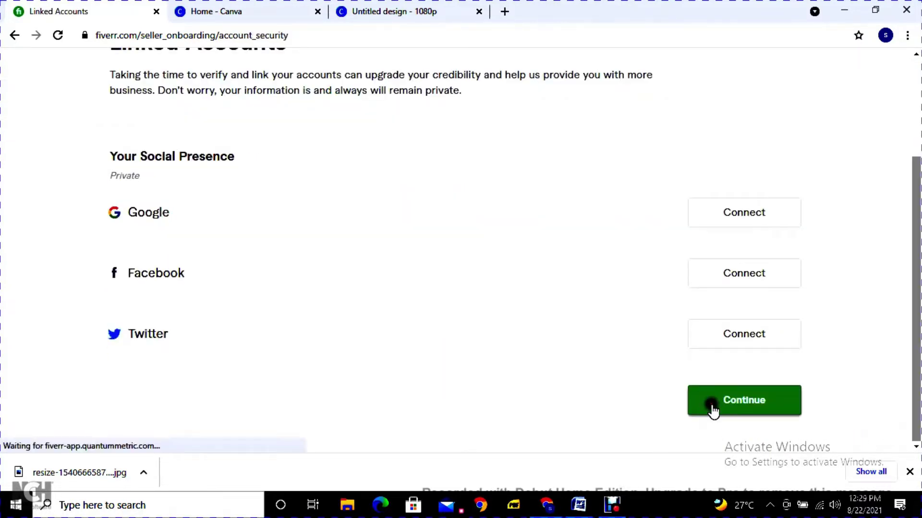
# Complete the Account Security stage, finish the seller onboarding and activate the title field of the new gig.
pyautogui.click(713, 411)
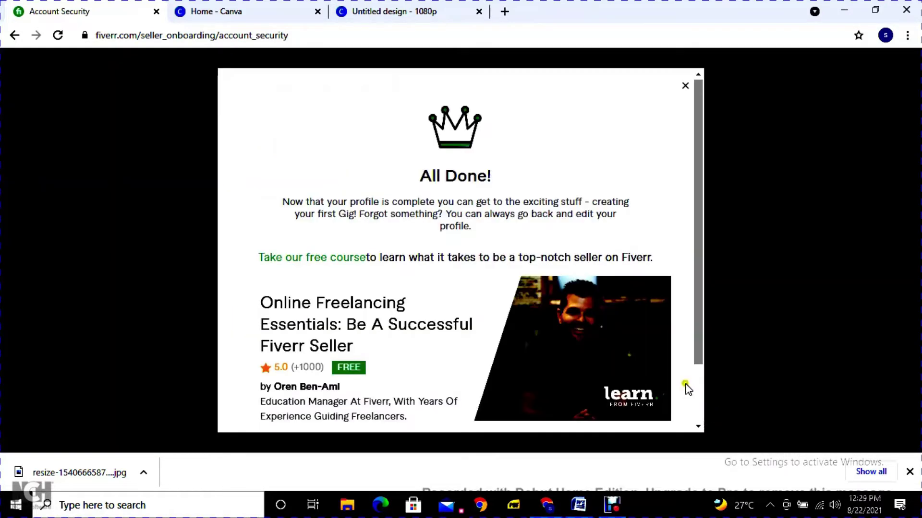
pyautogui.moveTo(699, 345); pyautogui.dragTo(686, 402)
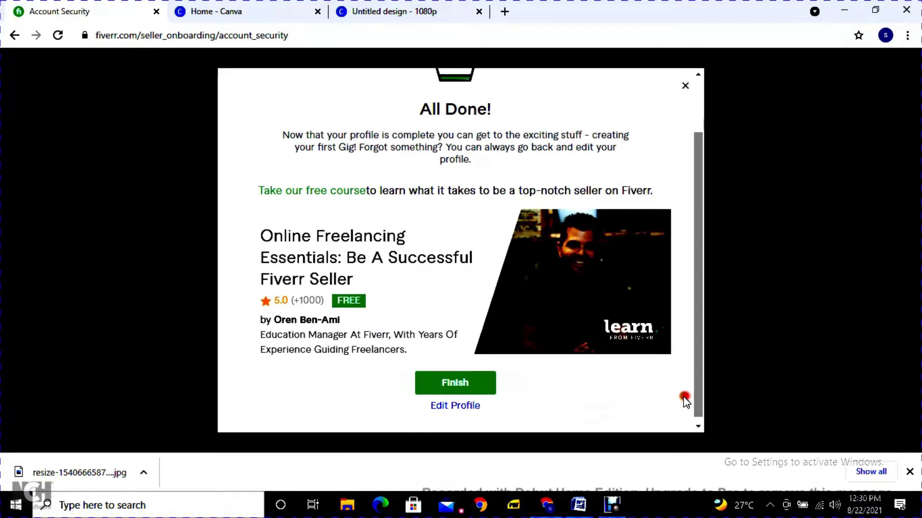
pyautogui.click(453, 386)
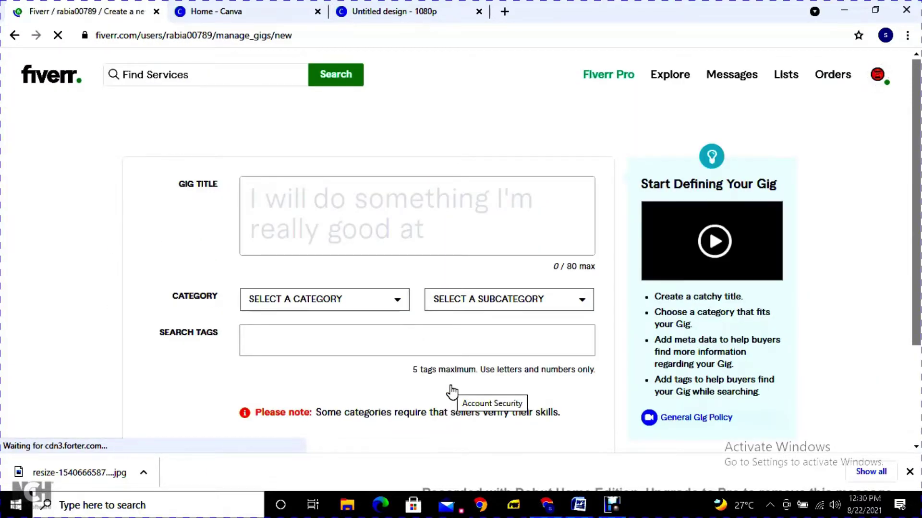
pyautogui.click(397, 246)
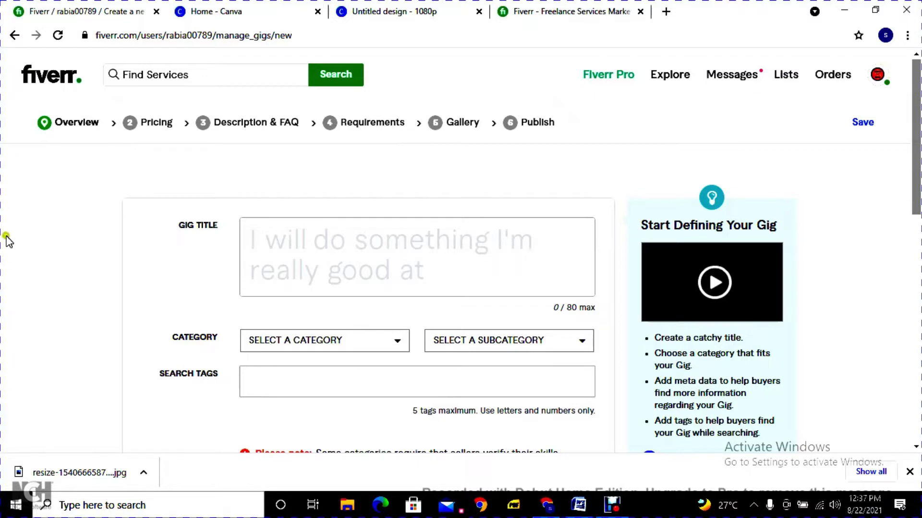
pyautogui.click(251, 278)
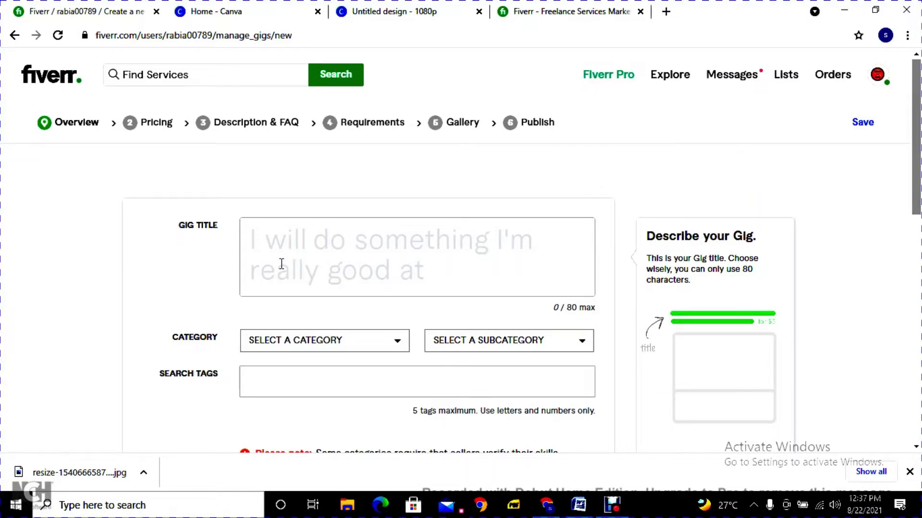
# Search for "content writer" services on the Fiverr page in the other browser tab and browse the resulting gigs.
pyautogui.click(613, 14)
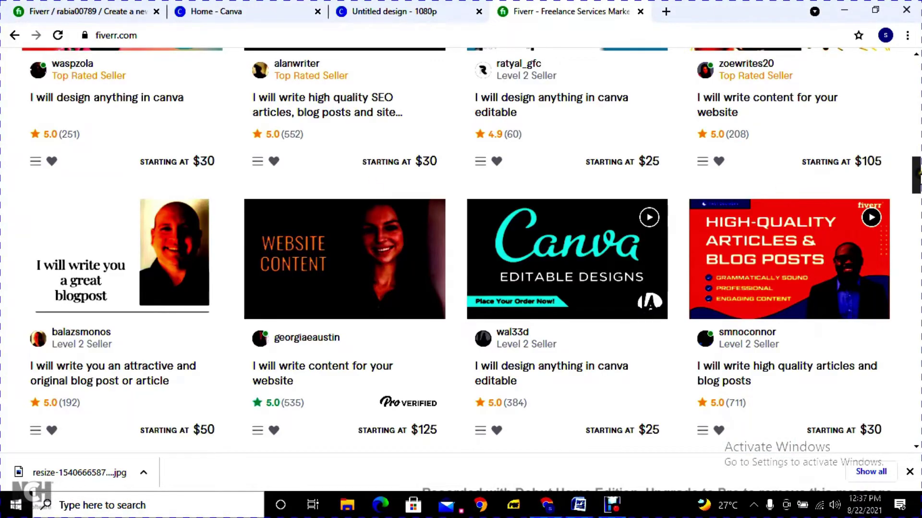
pyautogui.moveTo(916, 176); pyautogui.dragTo(917, 38)
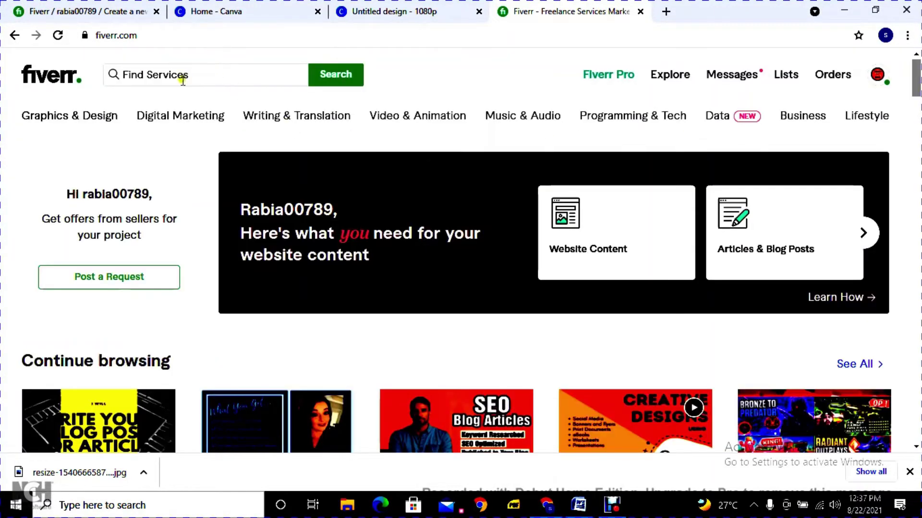
pyautogui.click(182, 78)
pyautogui.write('c')
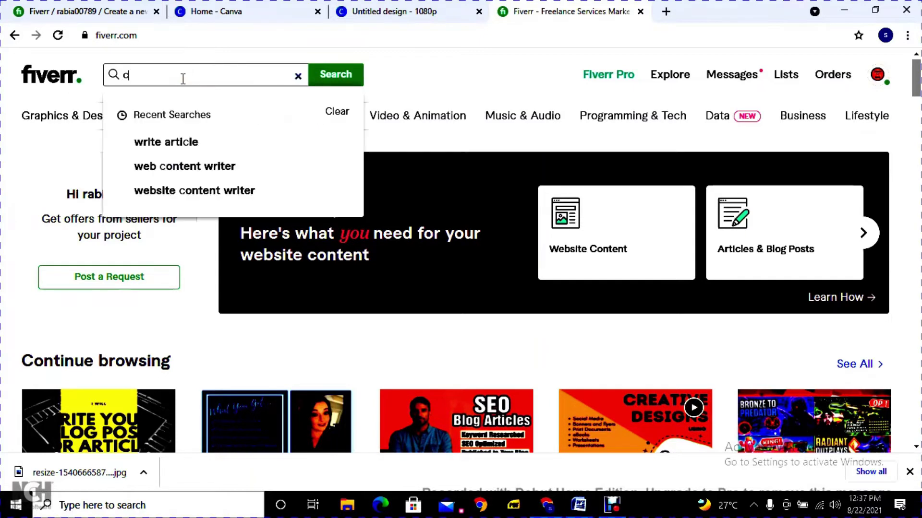
pyautogui.write('on')
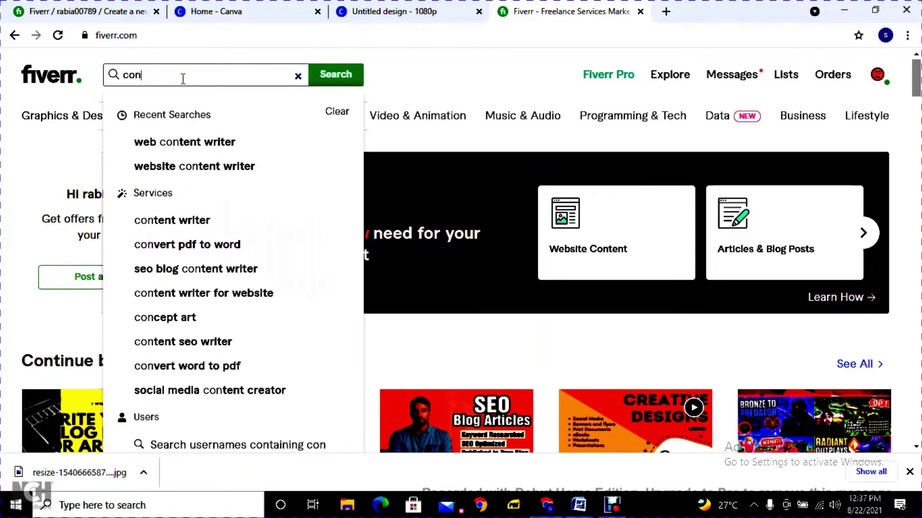
pyautogui.write('tent')
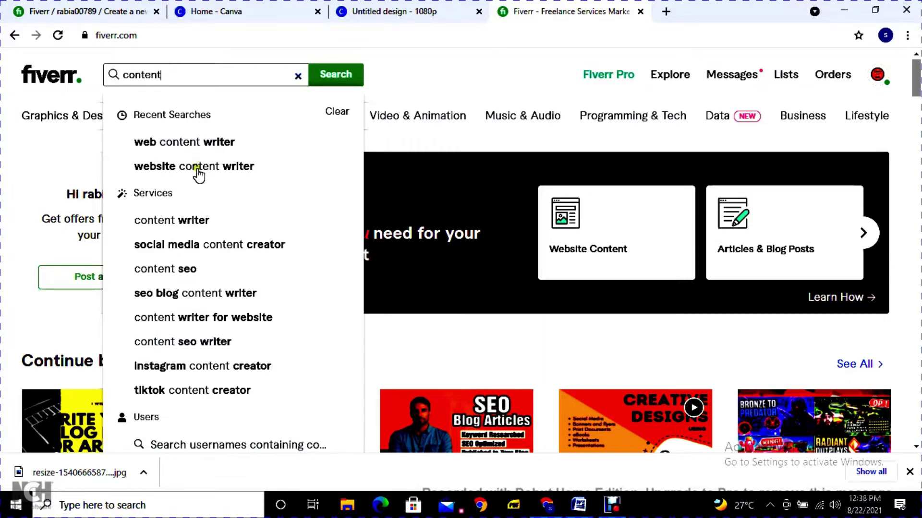
pyautogui.click(187, 222)
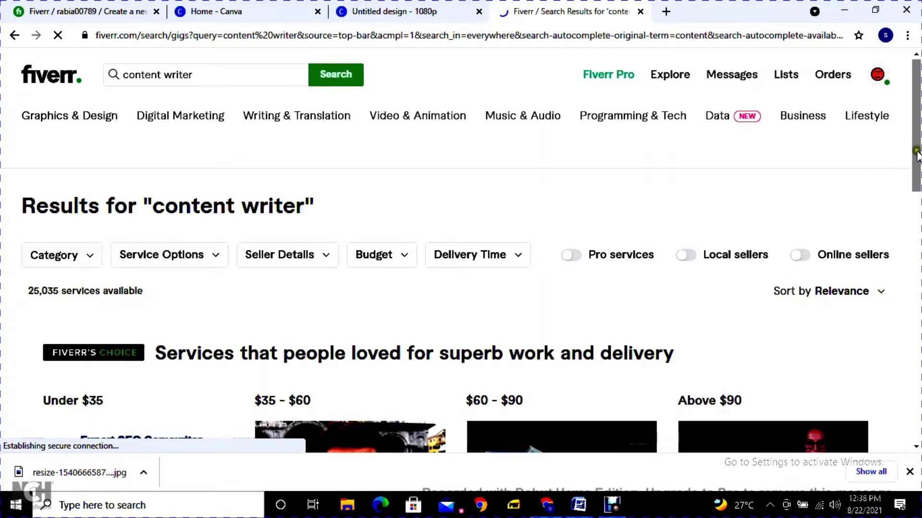
pyautogui.scroll(-10, 918, 143)
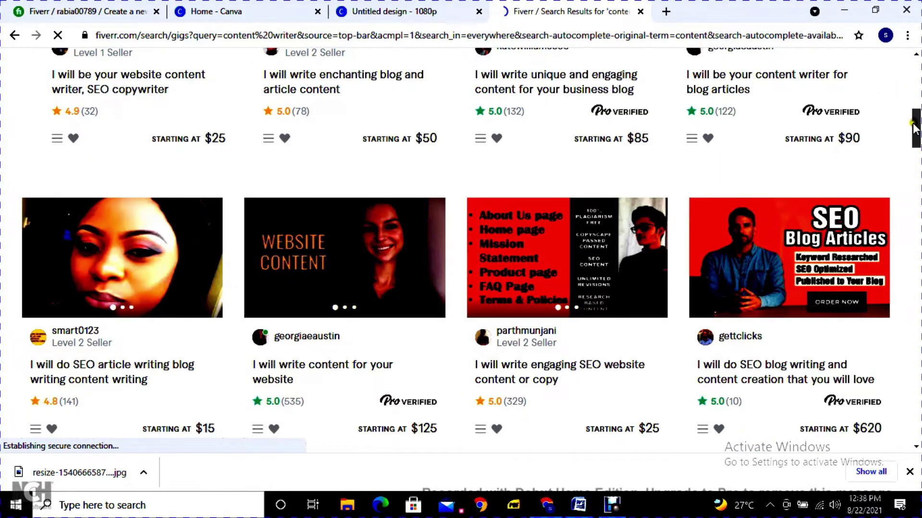
pyautogui.moveTo(916, 129); pyautogui.dragTo(915, 79)
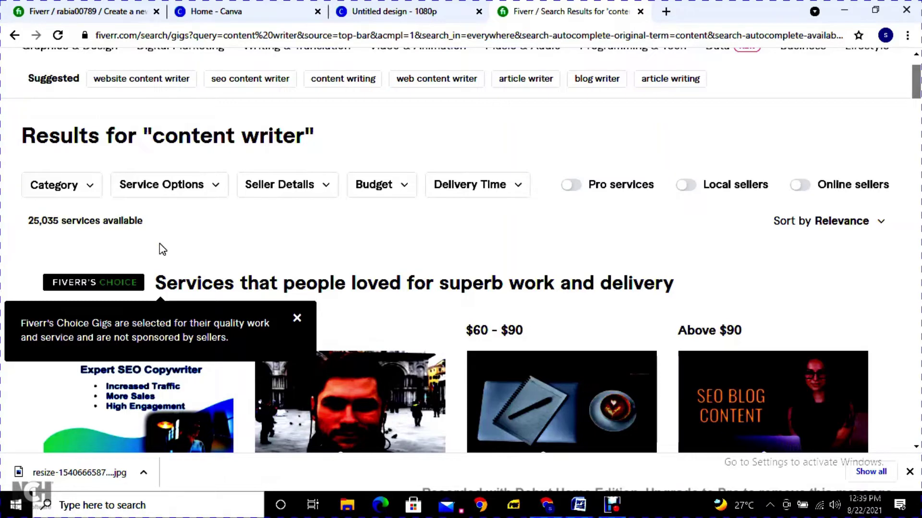
pyautogui.moveTo(634, 192)
pyautogui.scroll(2, 461, 283)
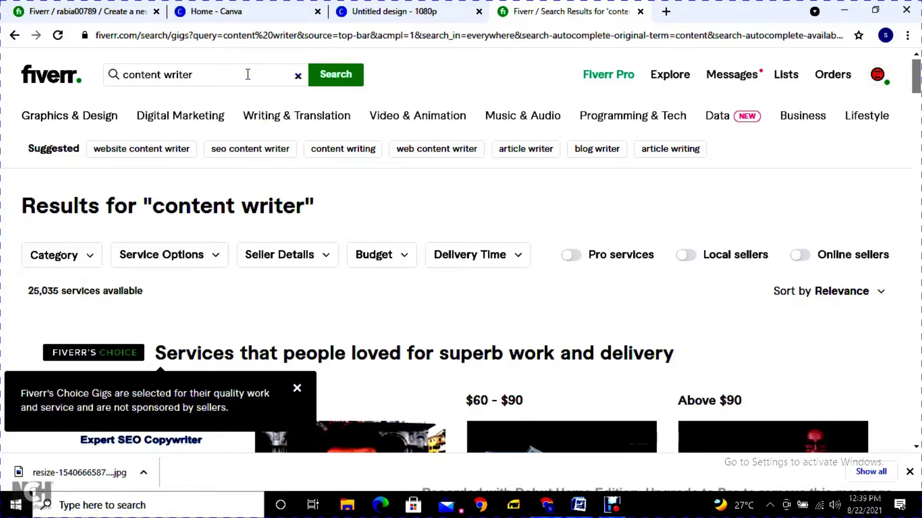
# Return to the new gig form and title it "I will write high quality SEO articles, blog posts and site content".
pyautogui.click(90, 11)
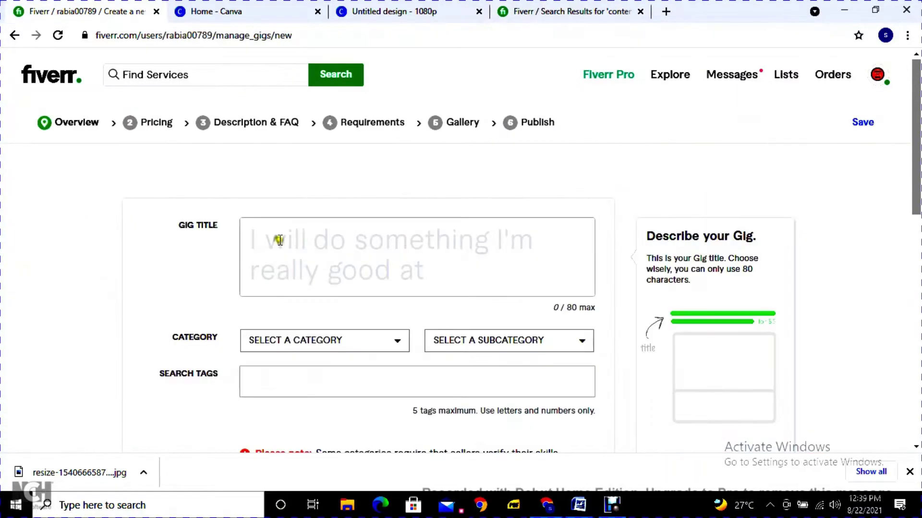
pyautogui.click(311, 241)
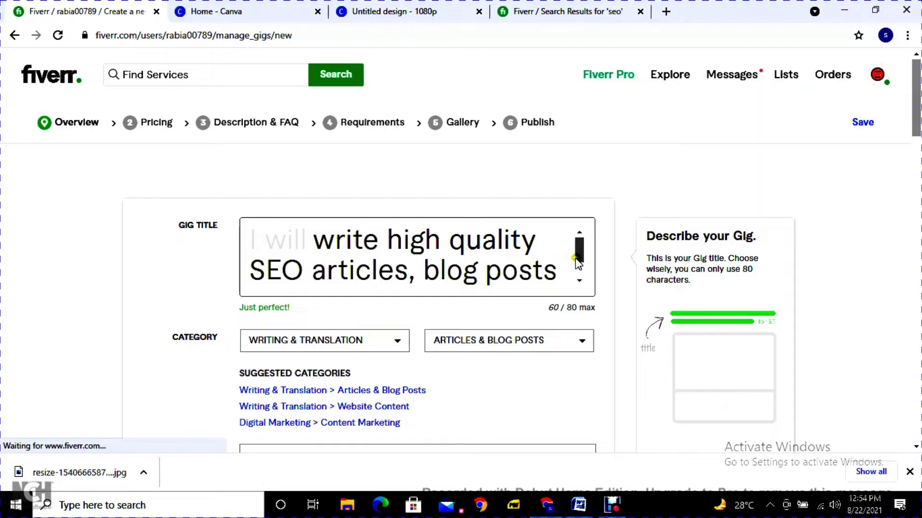
pyautogui.moveTo(578, 263); pyautogui.dragTo(580, 262)
pyautogui.moveTo(578, 258); pyautogui.dragTo(582, 276)
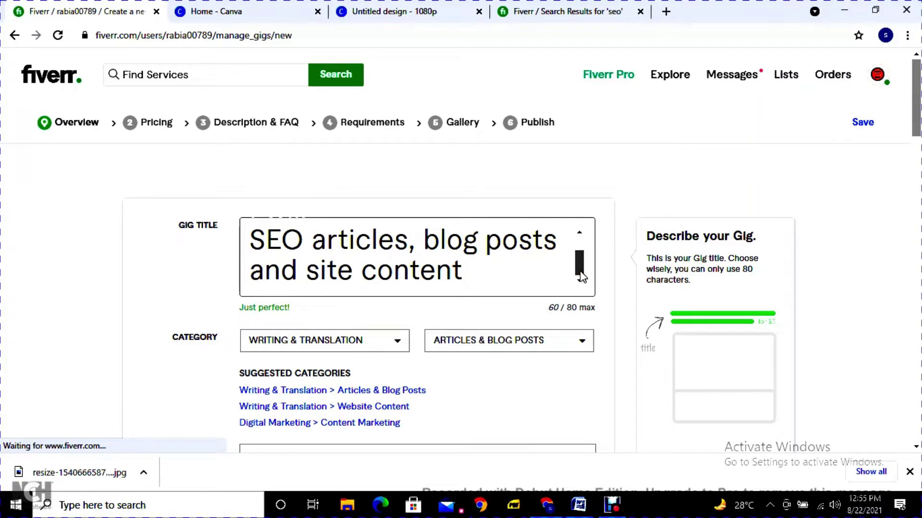
pyautogui.click(585, 255)
pyautogui.moveTo(580, 264); pyautogui.dragTo(582, 247)
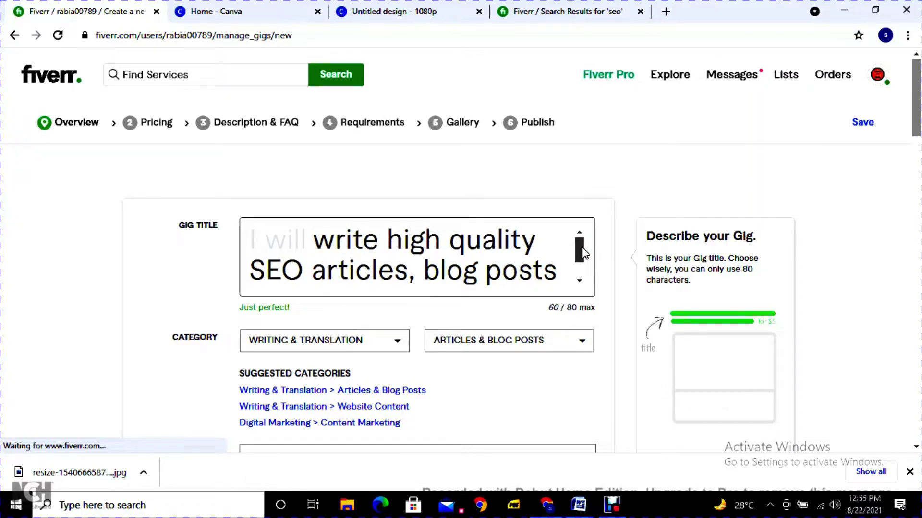
pyautogui.moveTo(583, 248); pyautogui.dragTo(580, 272)
pyautogui.click(493, 273)
pyautogui.click(486, 273)
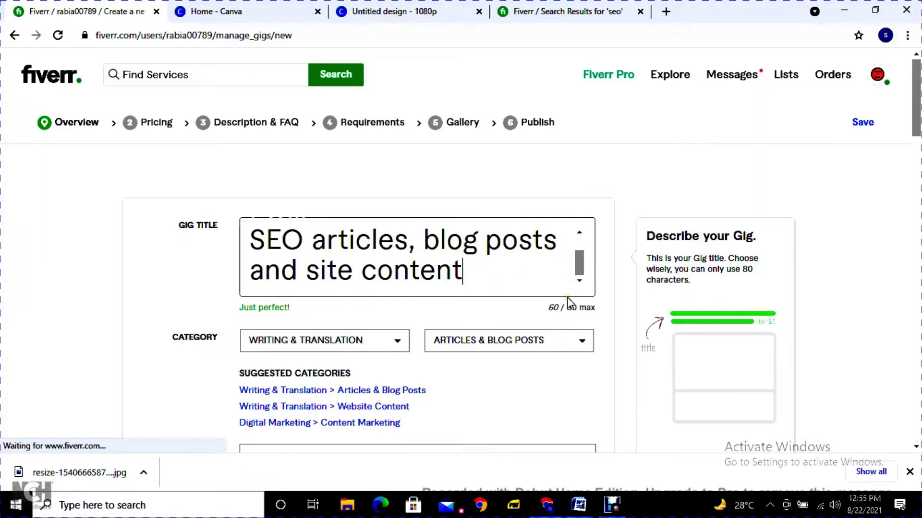
# Review the suggested categories and the full category list for the gig, keeping Writing & Translation with Articles & Blog Posts.
pyautogui.scroll(-7, 567, 297)
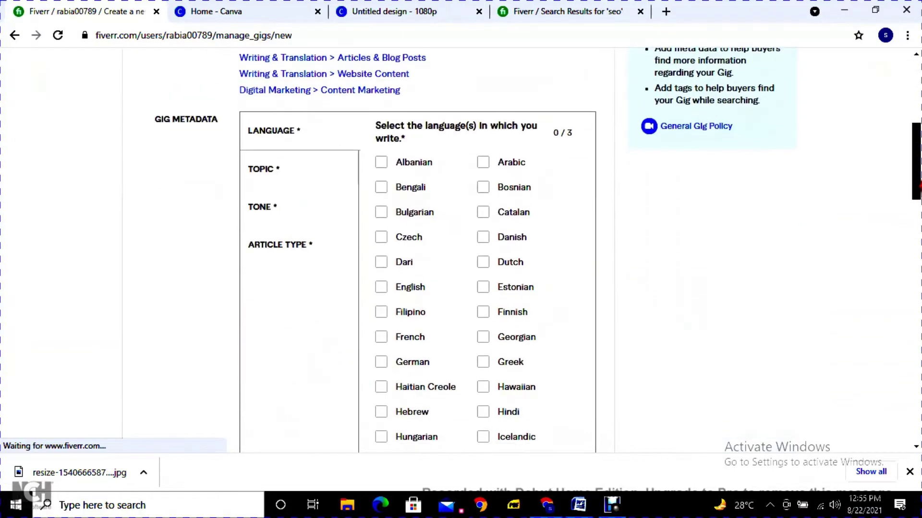
pyautogui.scroll(4, 810, 209)
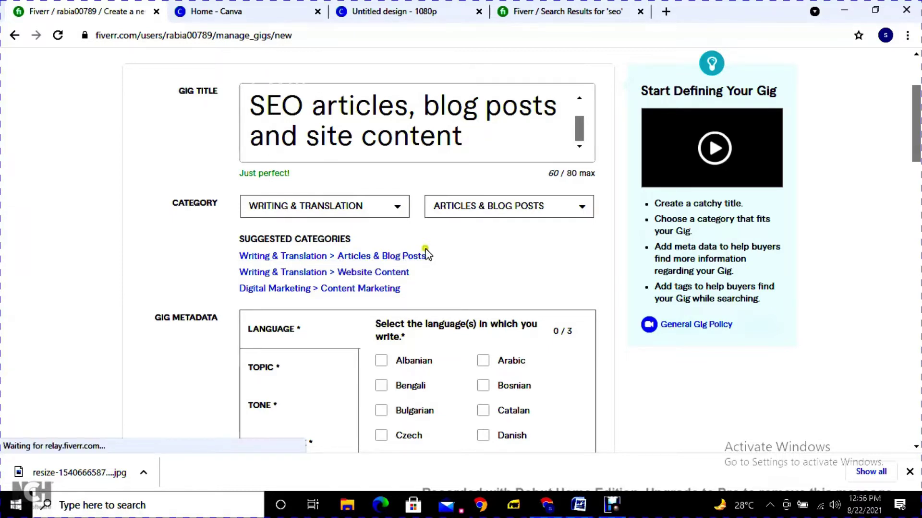
pyautogui.click(369, 262)
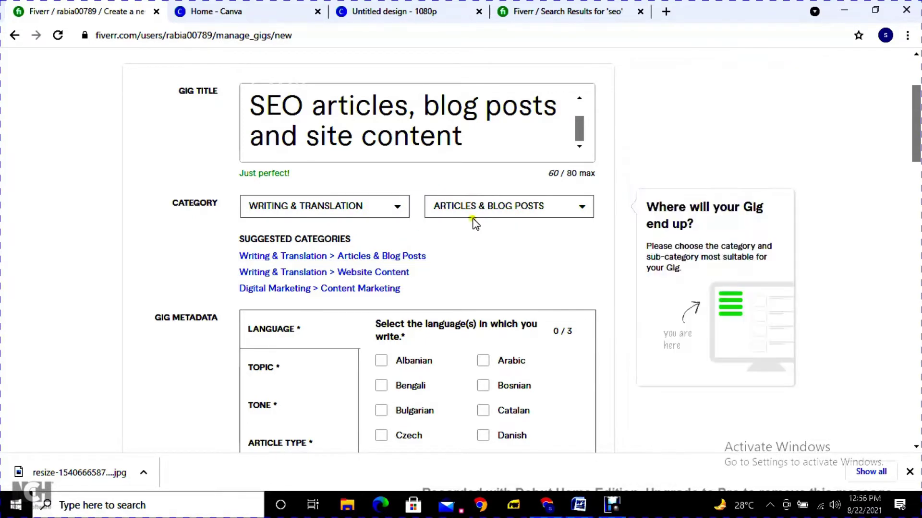
pyautogui.click(399, 209)
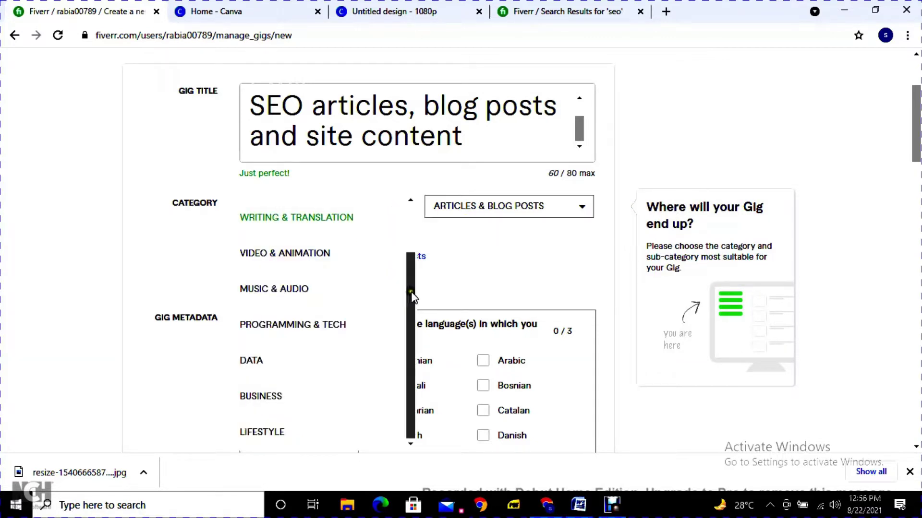
pyautogui.click(411, 333)
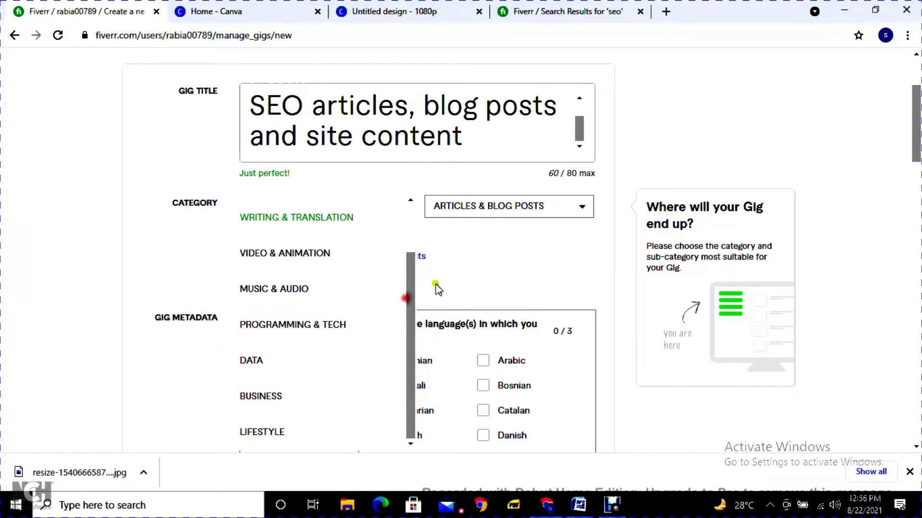
pyautogui.click(521, 267)
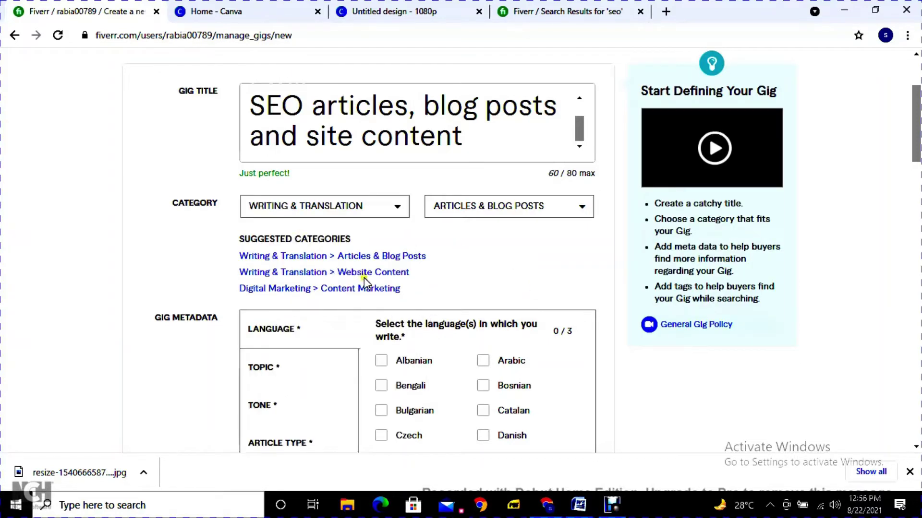
pyautogui.click(445, 139)
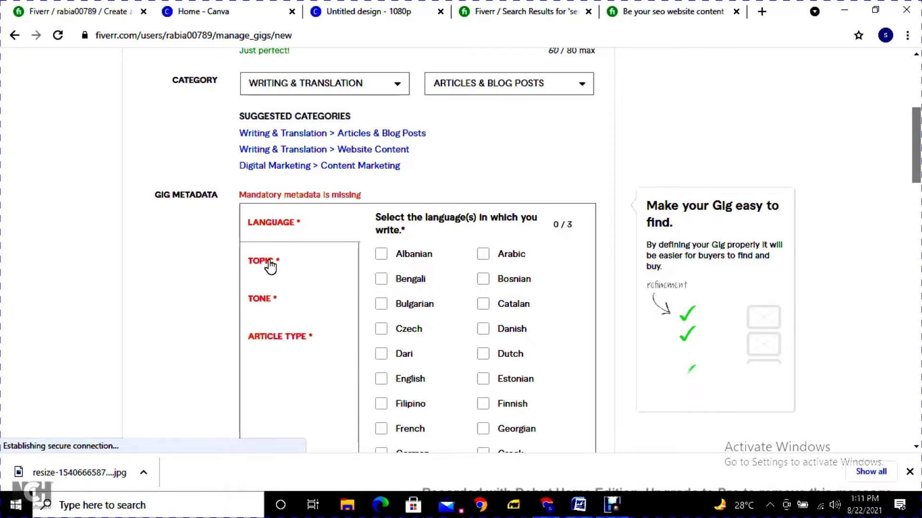
# Select English and Urdu as the writing languages in the gig metadata.
pyautogui.click(259, 308)
pyautogui.click(247, 351)
pyautogui.click(290, 277)
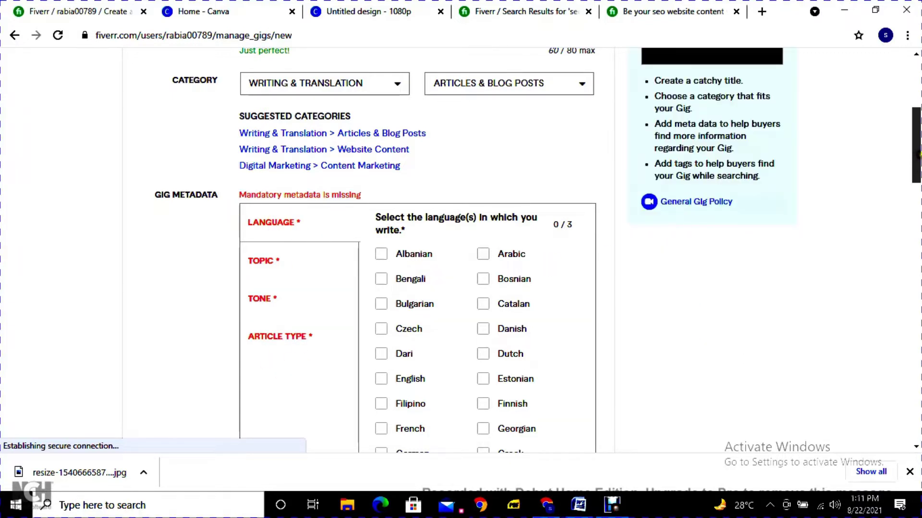
pyautogui.moveTo(918, 154); pyautogui.dragTo(910, 207)
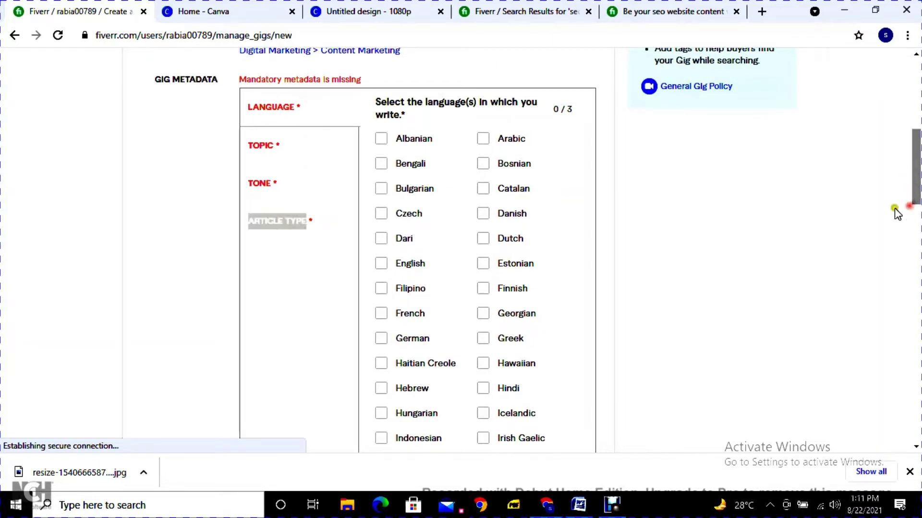
pyautogui.moveTo(916, 173)
pyautogui.mouseDown()
pyautogui.moveTo(918, 281)
pyautogui.moveTo(918, 162)
pyautogui.mouseUp()
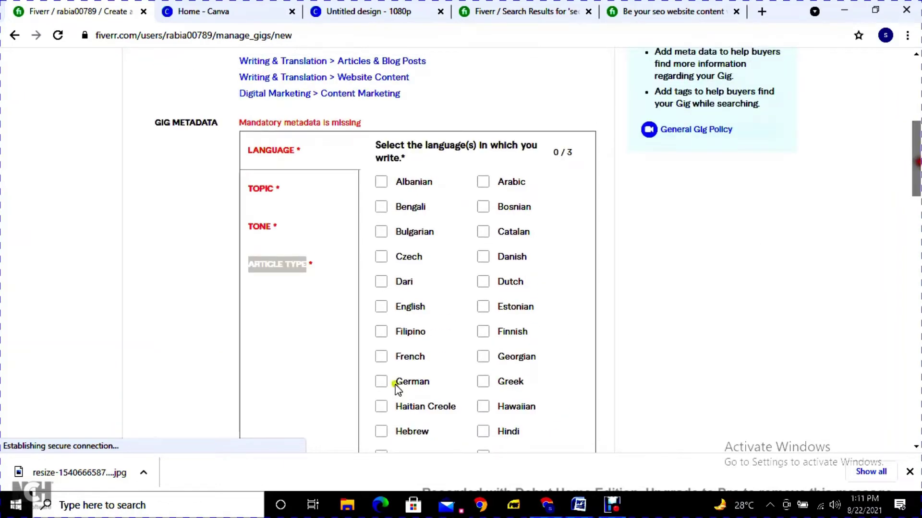
pyautogui.click(382, 311)
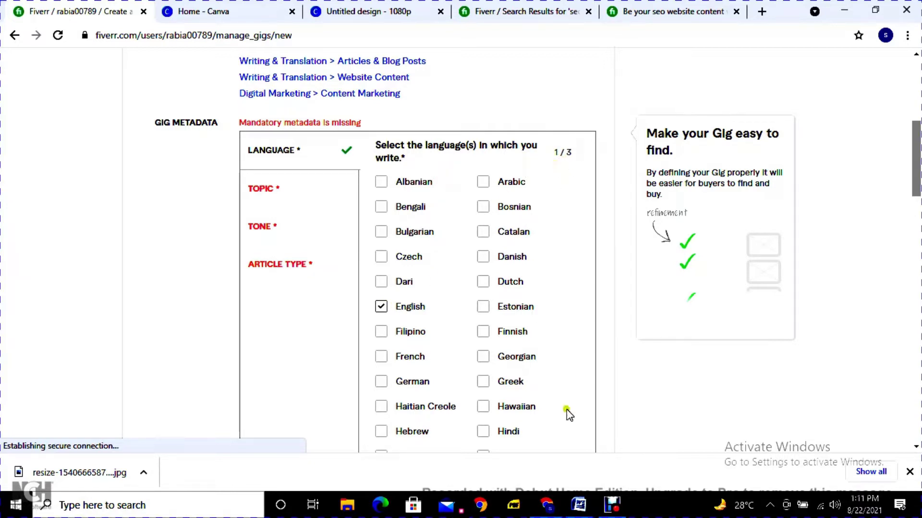
pyautogui.moveTo(915, 180); pyautogui.dragTo(917, 283)
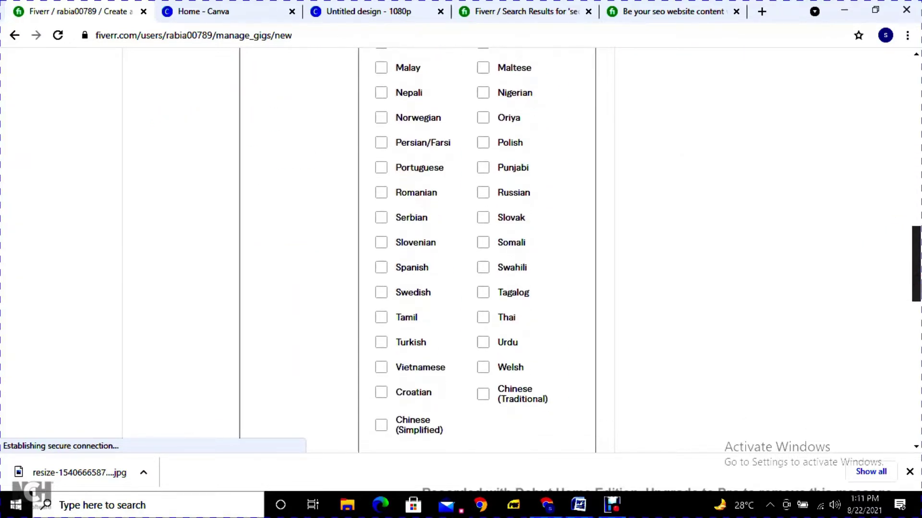
pyautogui.click(484, 344)
pyautogui.moveTo(917, 264); pyautogui.dragTo(918, 154)
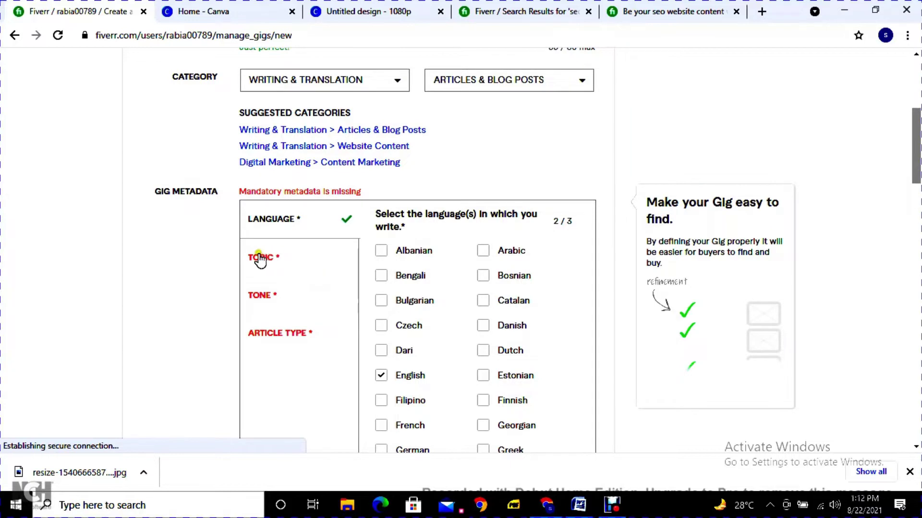
# Choose Family & Education as an article topic in the gig metadata and enable the Suggest other option.
pyautogui.click(258, 256)
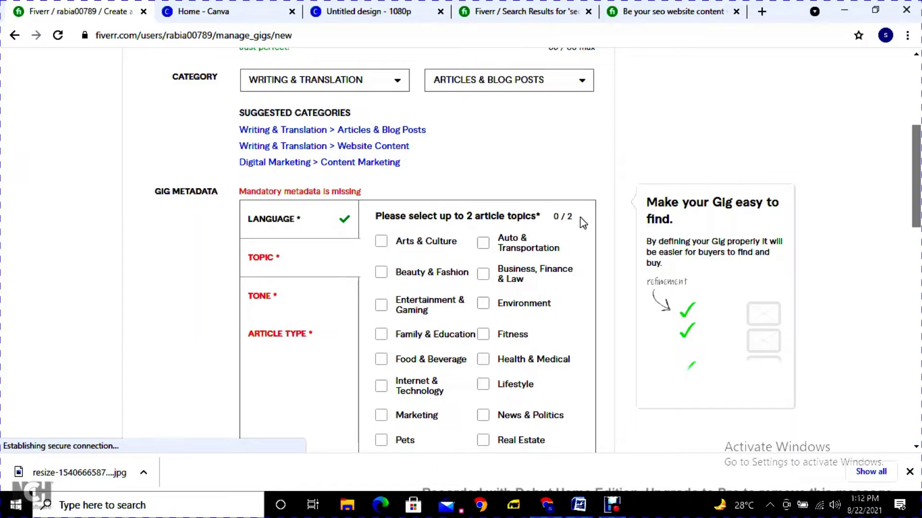
pyautogui.click(381, 335)
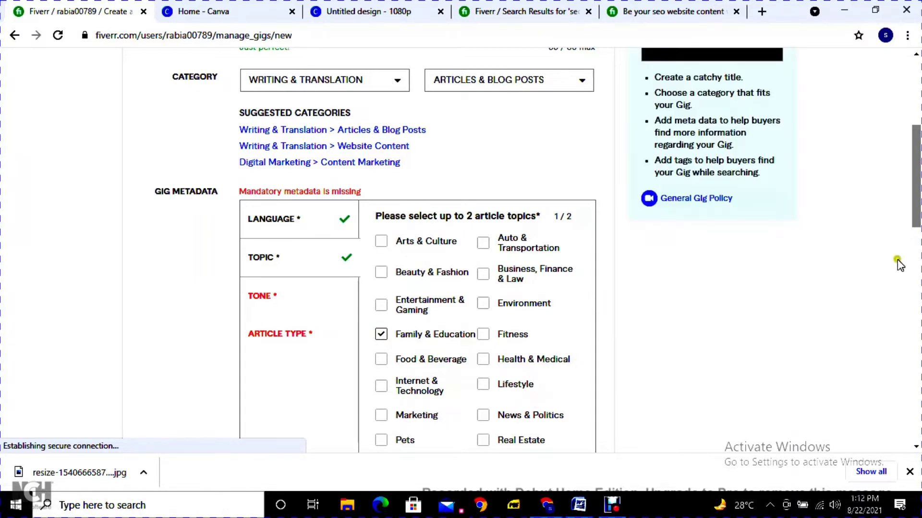
pyautogui.moveTo(915, 221); pyautogui.dragTo(917, 259)
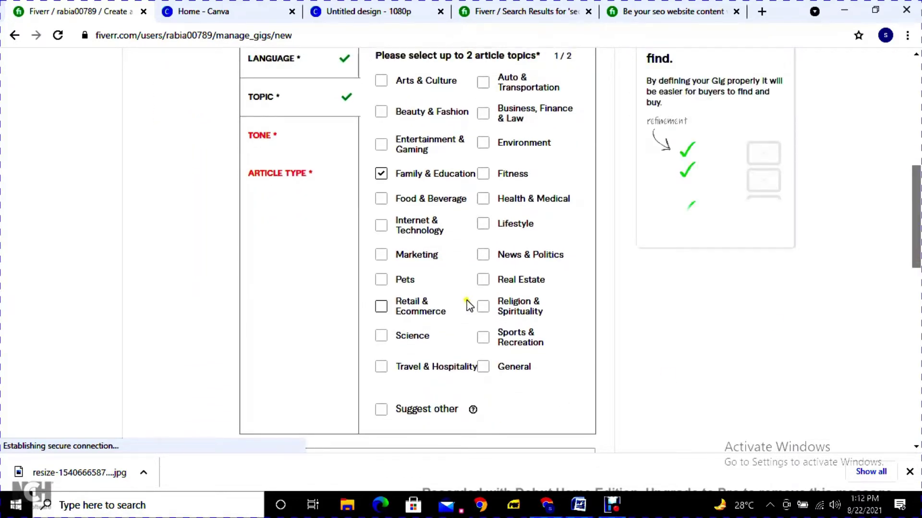
pyautogui.click(381, 411)
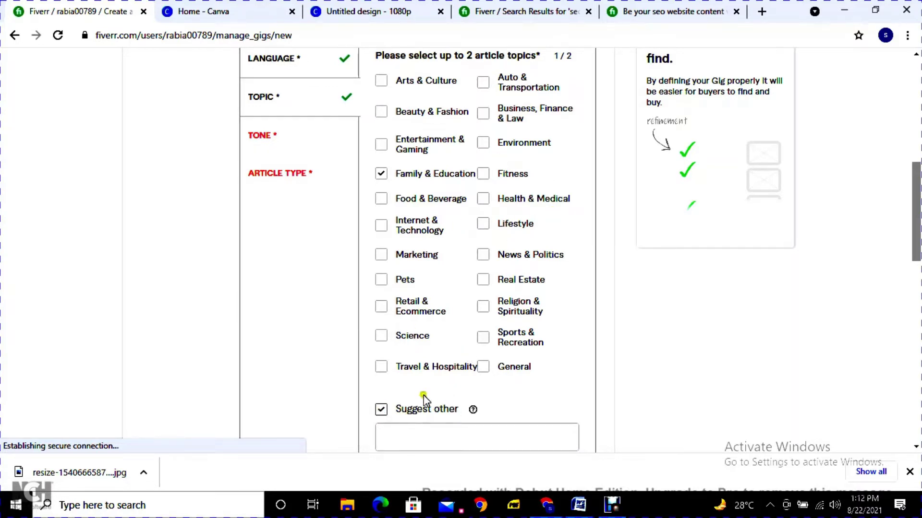
pyautogui.click(492, 430)
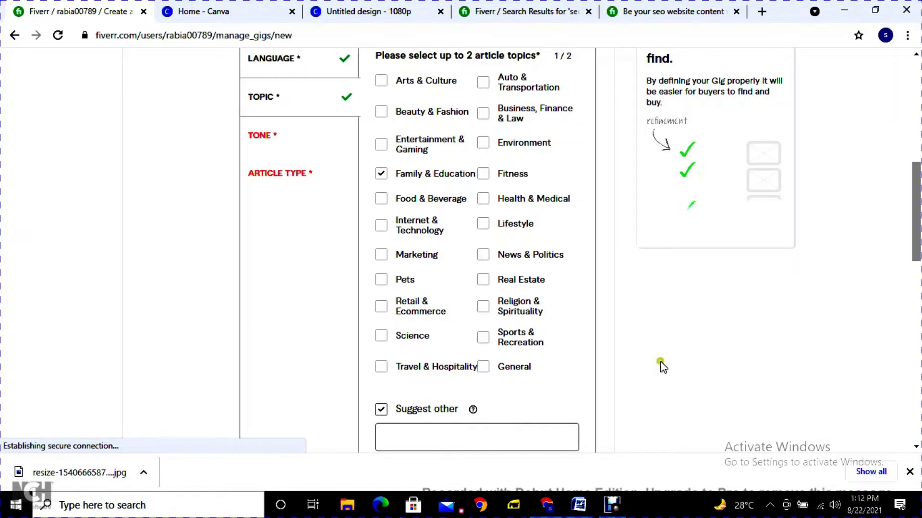
pyautogui.moveTo(917, 233); pyautogui.dragTo(916, 204)
pyautogui.click(469, 344)
pyautogui.click(609, 348)
# Set the gig's tone of voice to Conversational and Professional/formal.
pyautogui.click(275, 239)
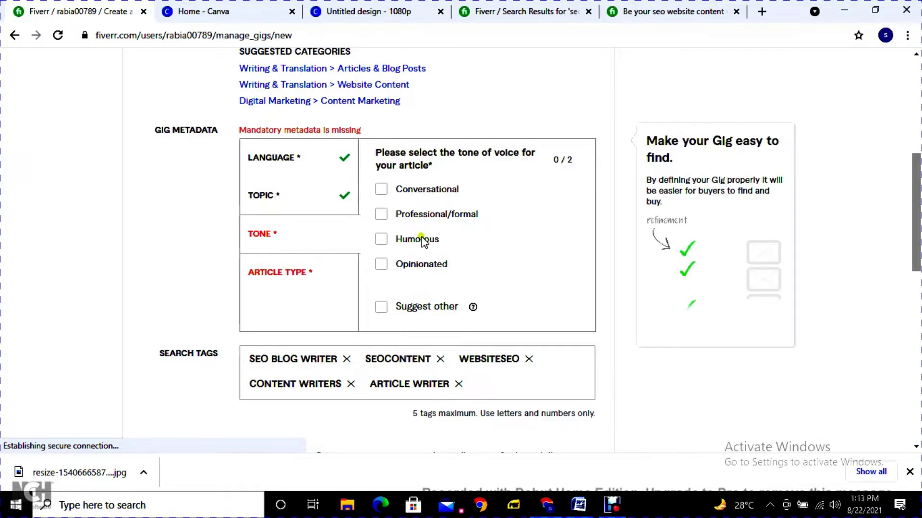
pyautogui.click(375, 312)
pyautogui.click(381, 190)
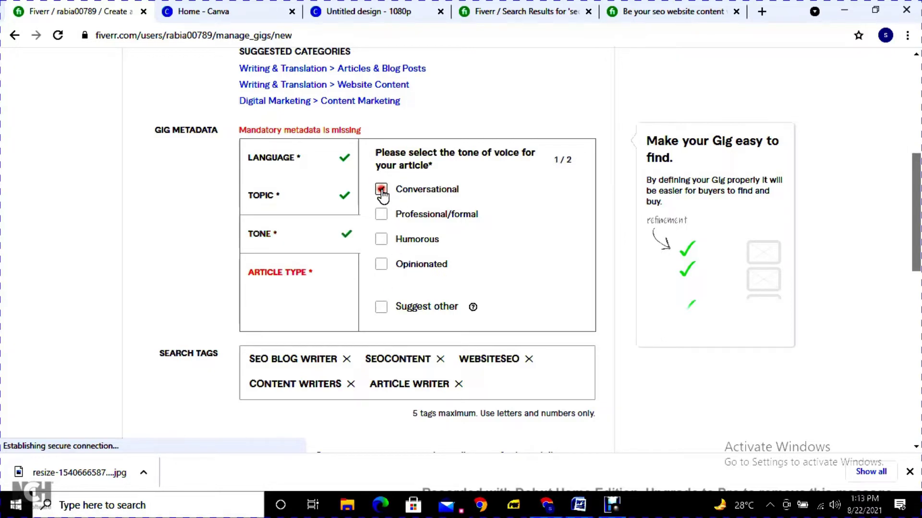
pyautogui.click(381, 215)
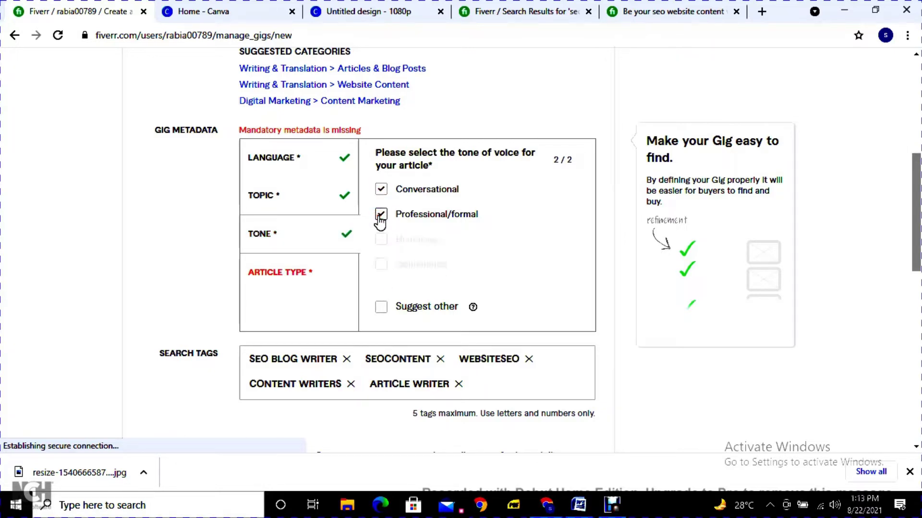
# Select Long-form article, Listicle and Informational as the article types the gig offers.
pyautogui.click(328, 264)
pyautogui.click(284, 272)
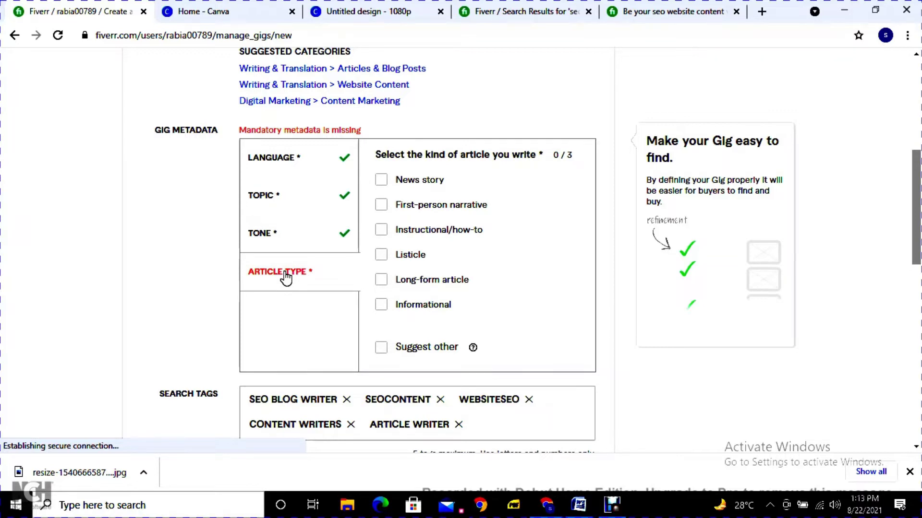
pyautogui.click(381, 280)
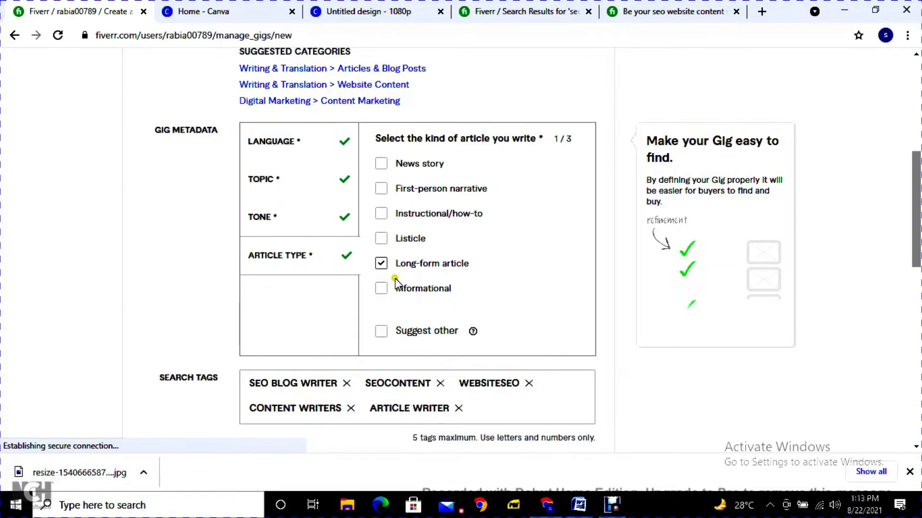
pyautogui.click(380, 240)
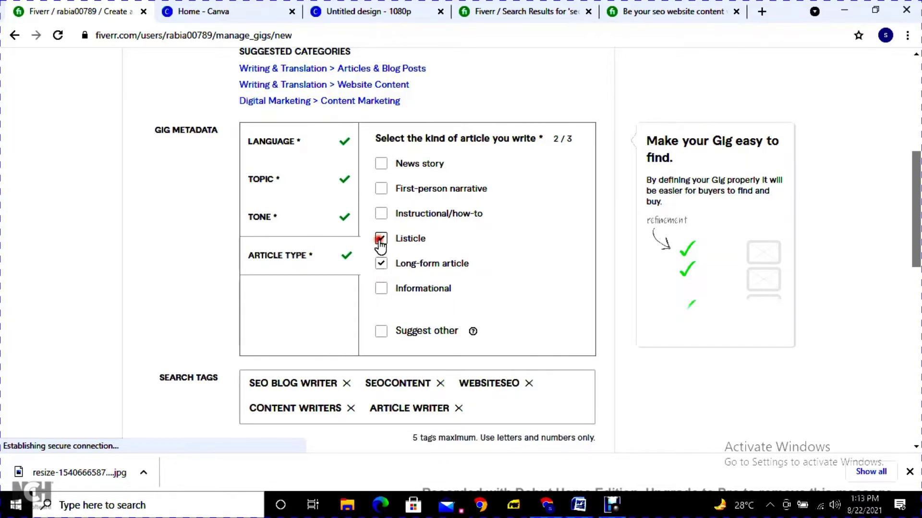
pyautogui.click(381, 289)
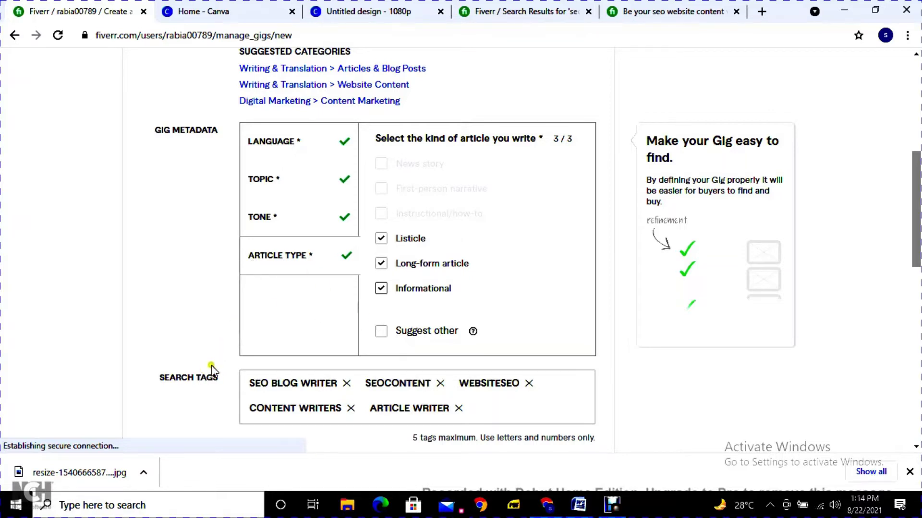
# Switch to the gig search results and search Fiverr for "seo content writer".
pyautogui.click(184, 374)
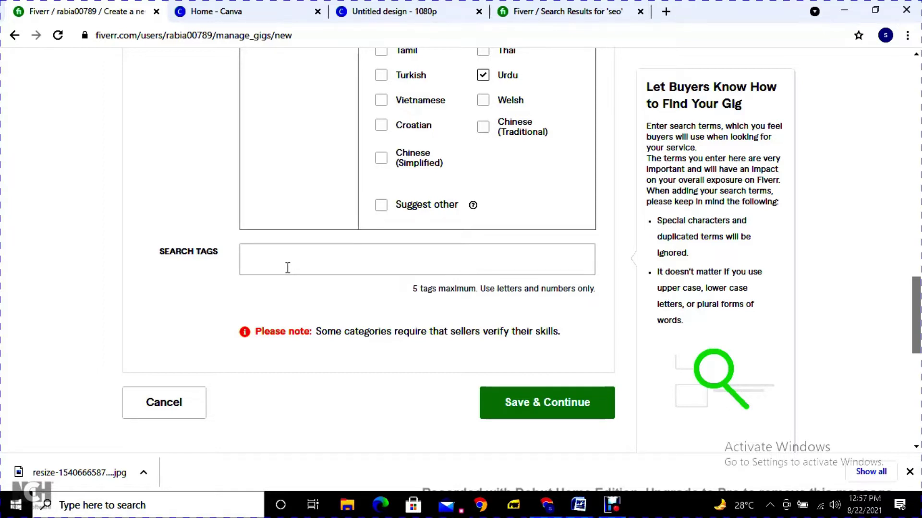
pyautogui.click(559, 6)
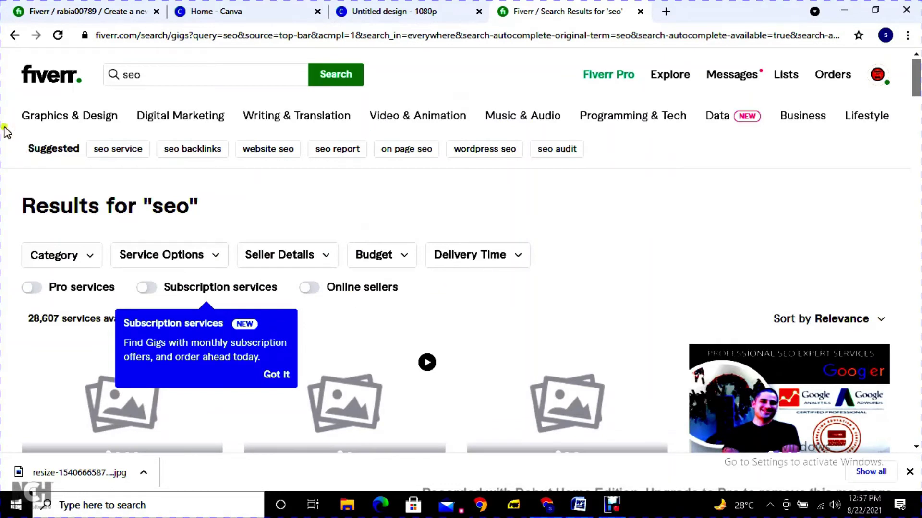
pyautogui.click(157, 76)
pyautogui.click(143, 76)
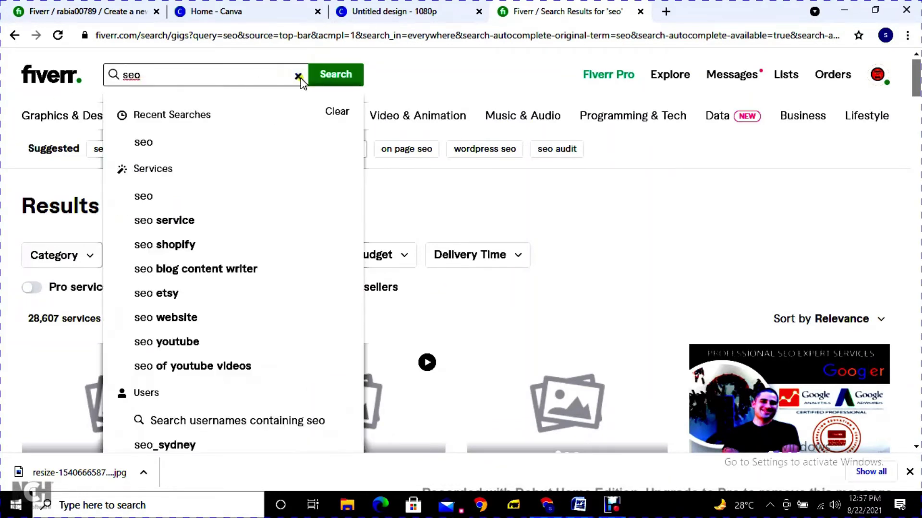
pyautogui.click(301, 78)
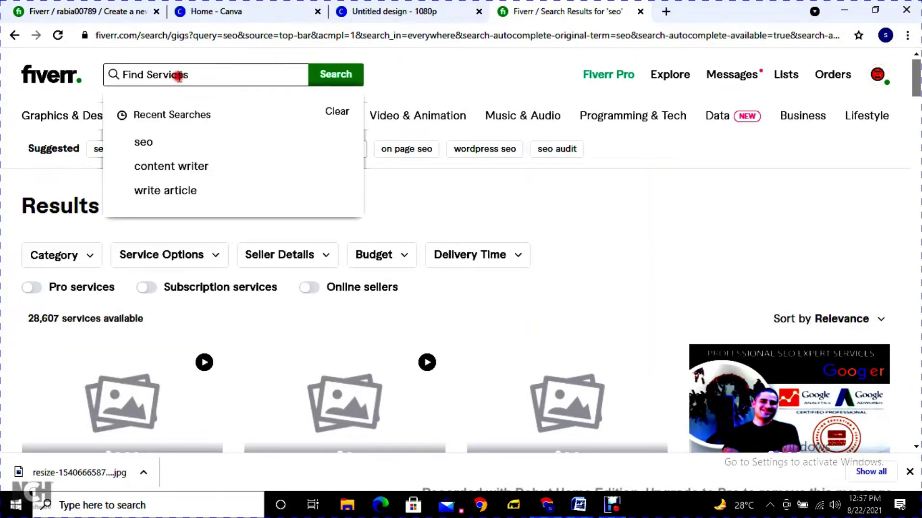
pyautogui.write('seo content')
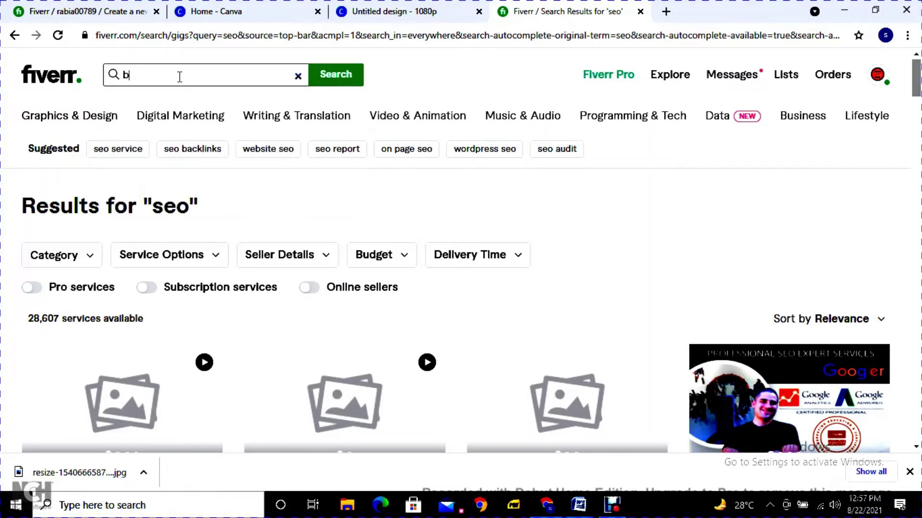
pyautogui.click(181, 96)
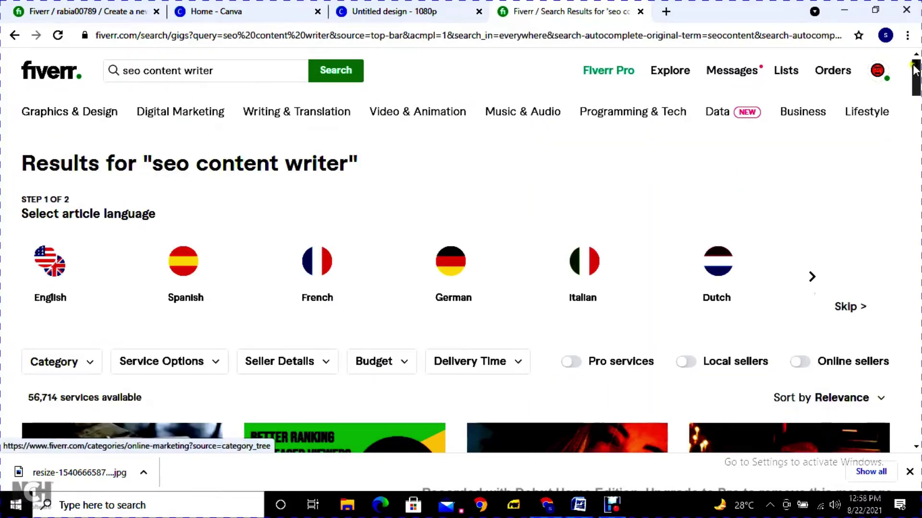
# Open the gig "I will be your SEO content writer or blog writer" in a new tab and examine its page from overview to lower sections.
pyautogui.scroll(-2, 916, 82)
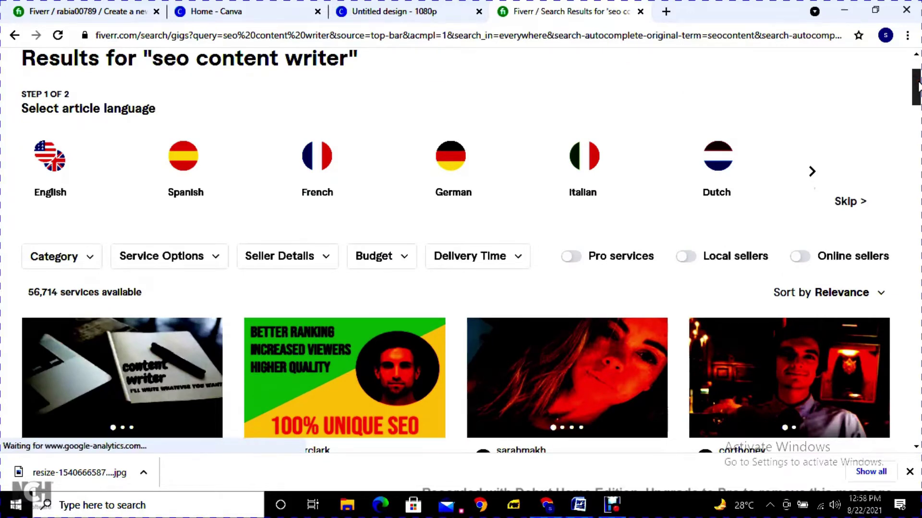
pyautogui.click(918, 83)
pyautogui.scroll(-5, 918, 82)
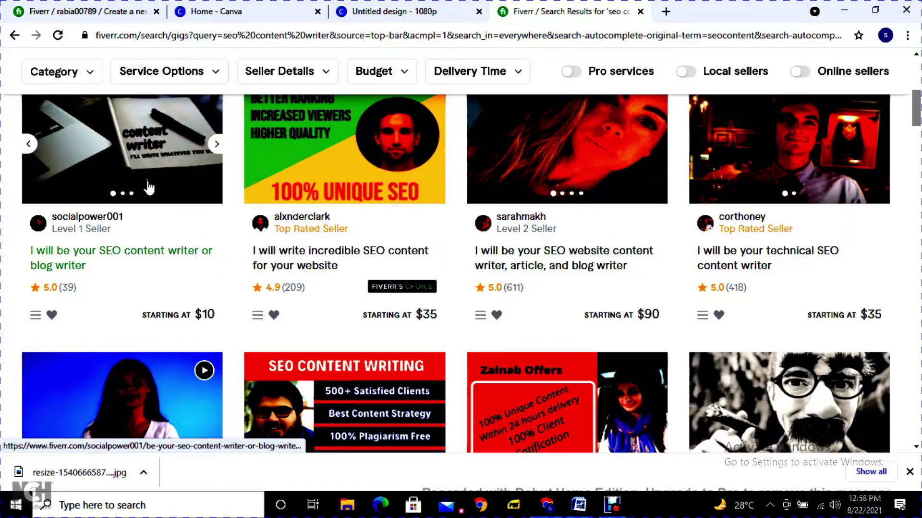
pyautogui.rightClick(169, 249)
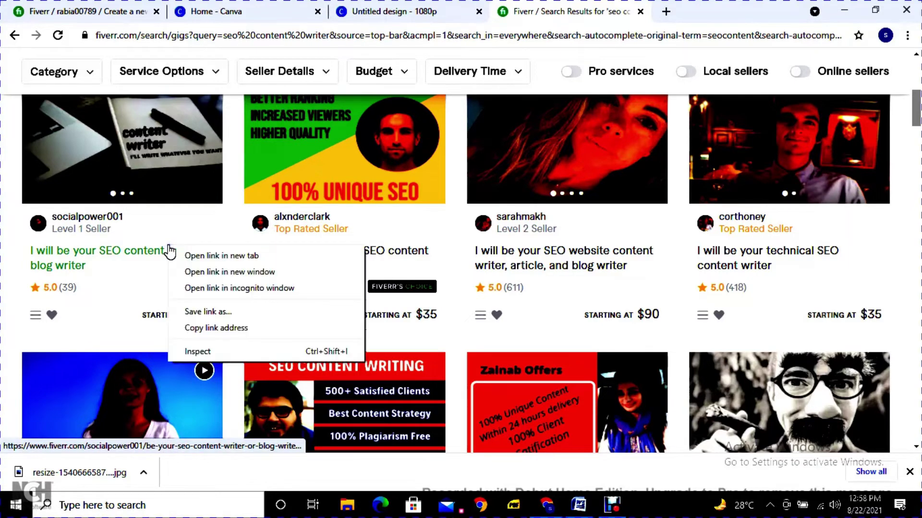
pyautogui.click(195, 257)
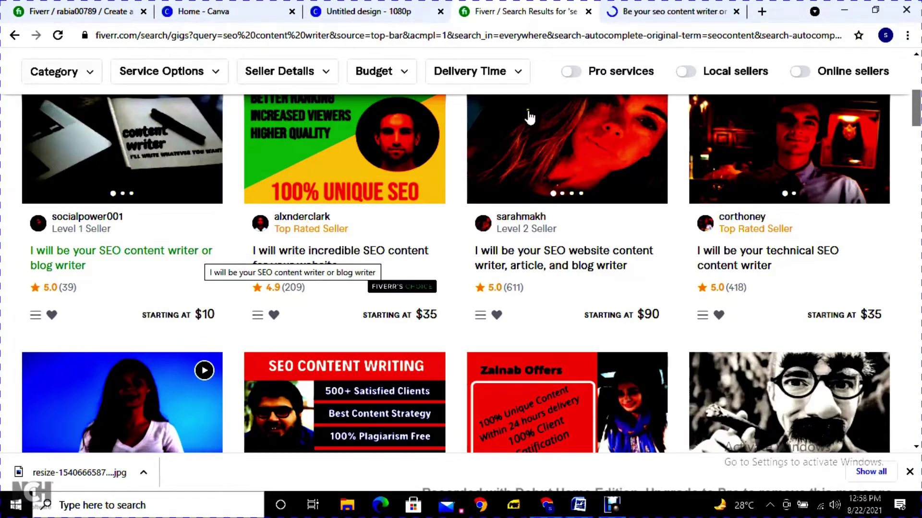
pyautogui.click(651, 16)
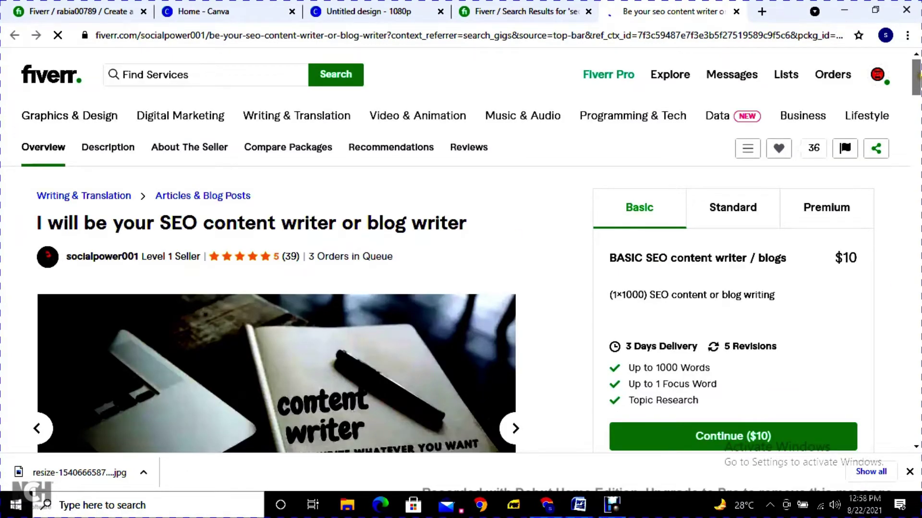
pyautogui.moveTo(916, 77); pyautogui.dragTo(917, 193)
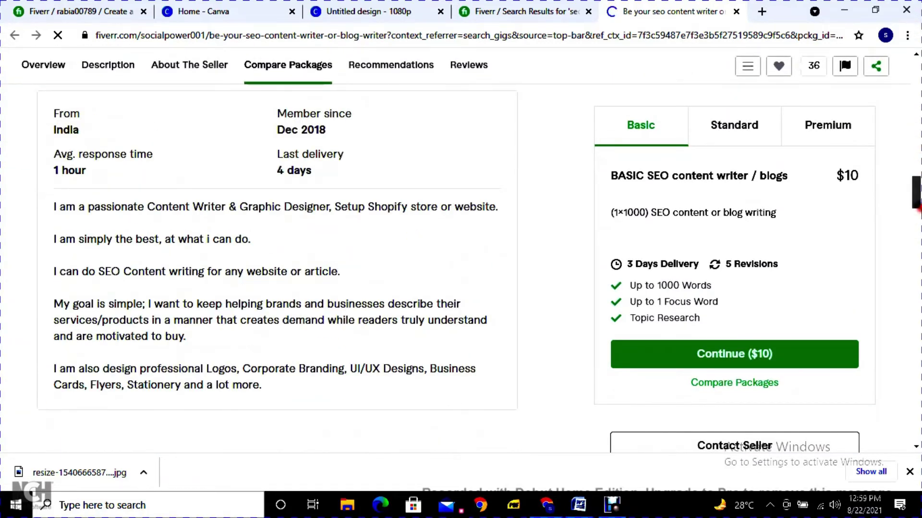
pyautogui.moveTo(917, 189); pyautogui.dragTo(916, 355)
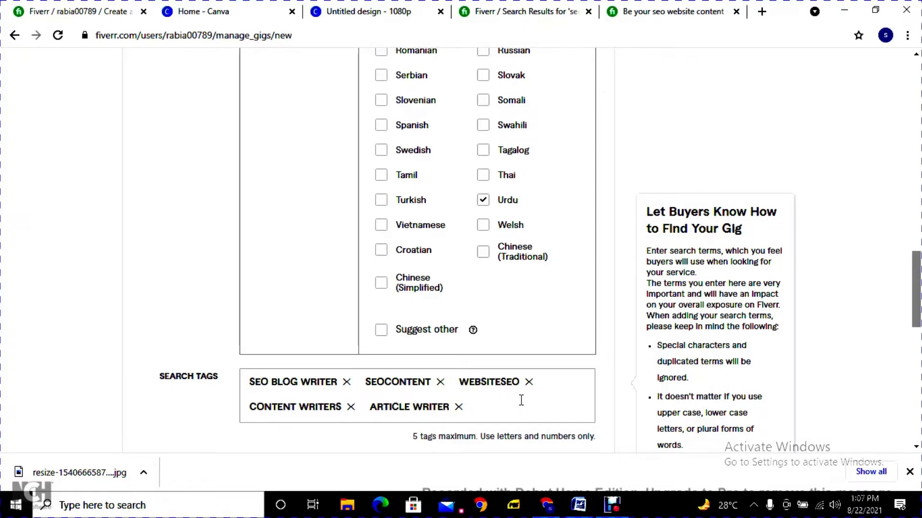
# Save the gig overview with its search tags and continue to the pricing stage.
pyautogui.click(486, 406)
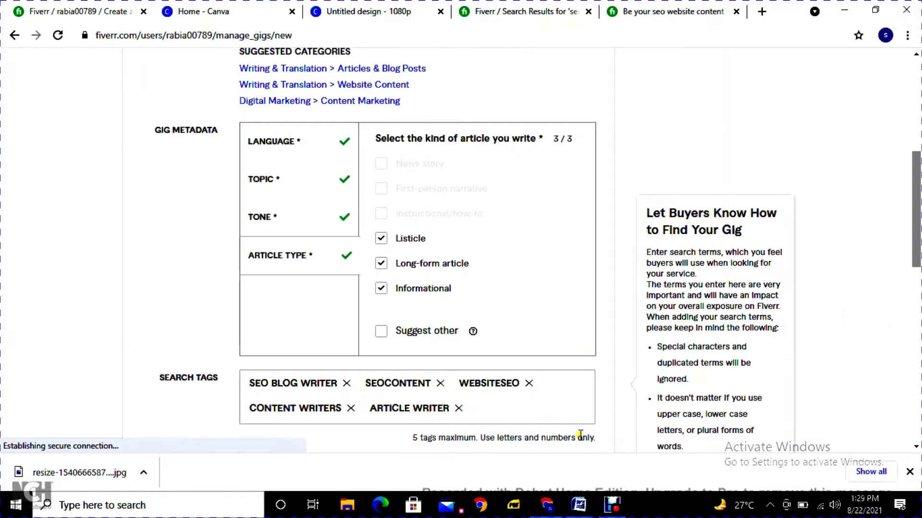
pyautogui.moveTo(914, 271); pyautogui.dragTo(911, 315)
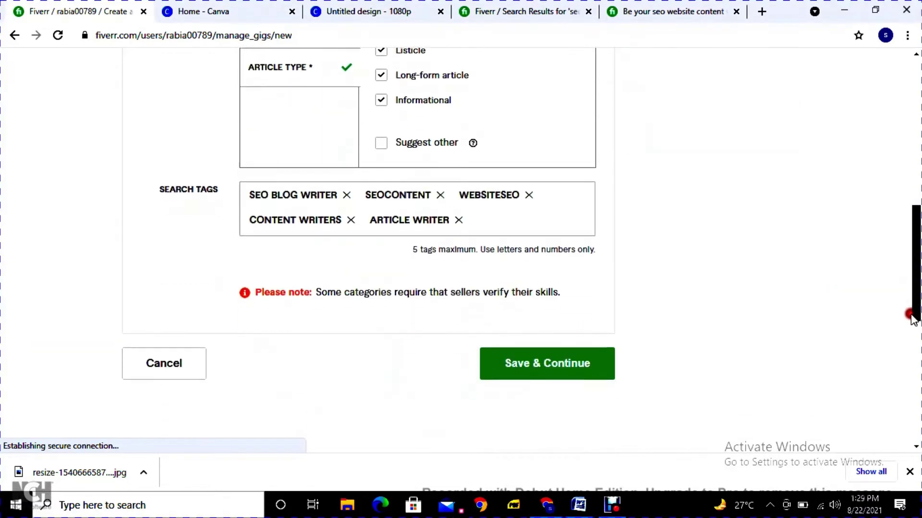
pyautogui.click(578, 371)
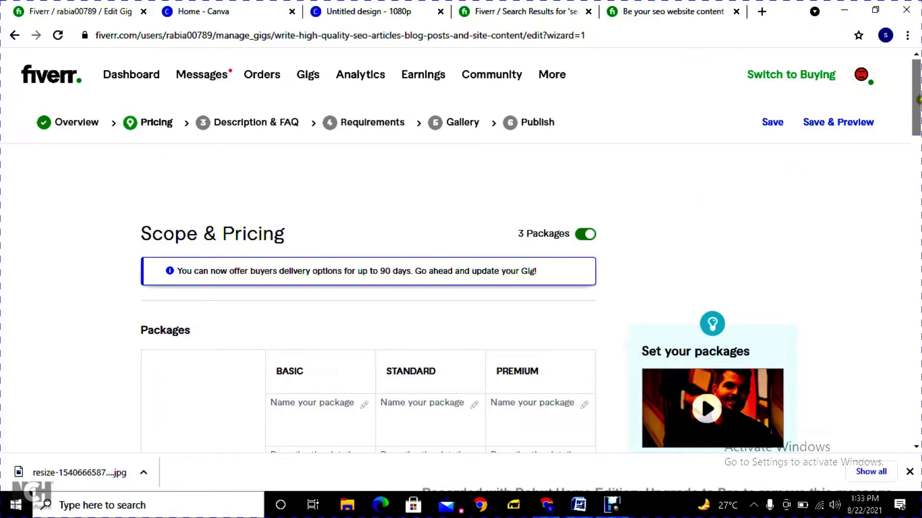
# Name the three gig packages Basic, Standard and premium.
pyautogui.scroll(-1, 916, 137)
pyautogui.moveTo(916, 139)
pyautogui.mouseDown()
pyautogui.moveTo(911, 169)
pyautogui.moveTo(912, 149)
pyautogui.mouseUp()
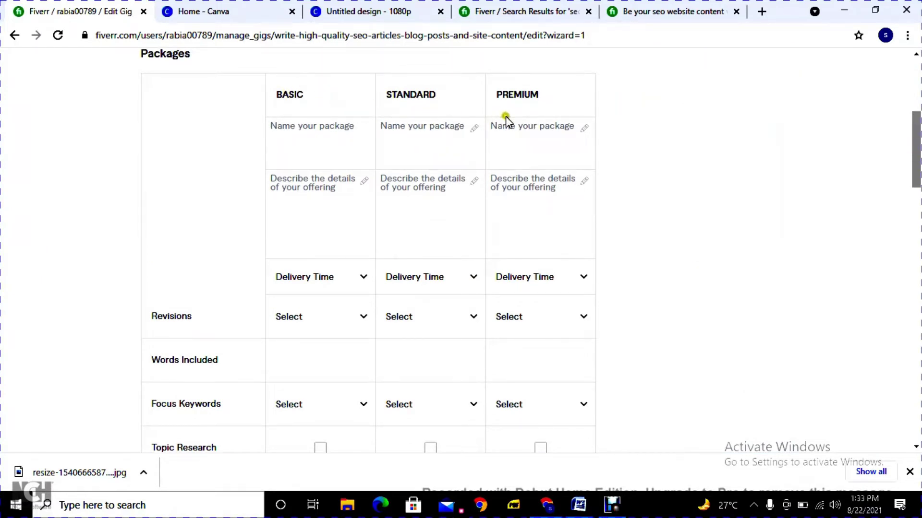
pyautogui.click(323, 141)
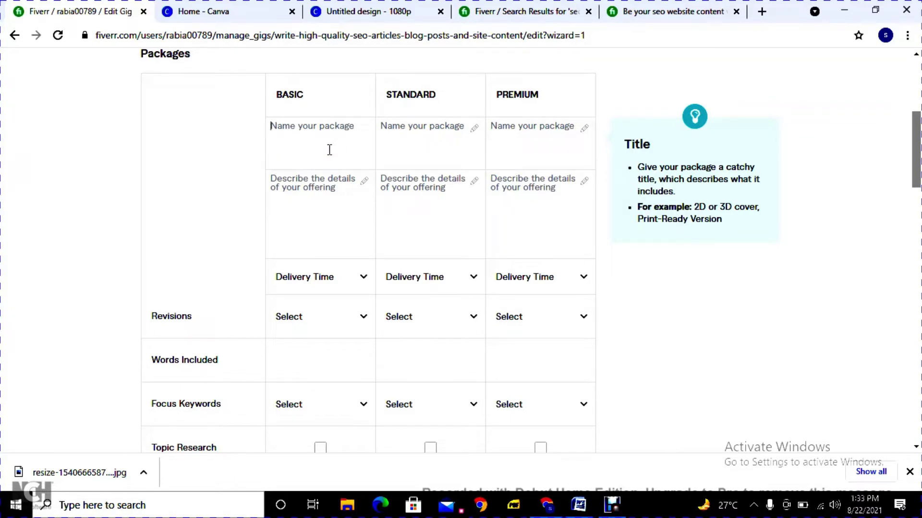
pyautogui.click(305, 209)
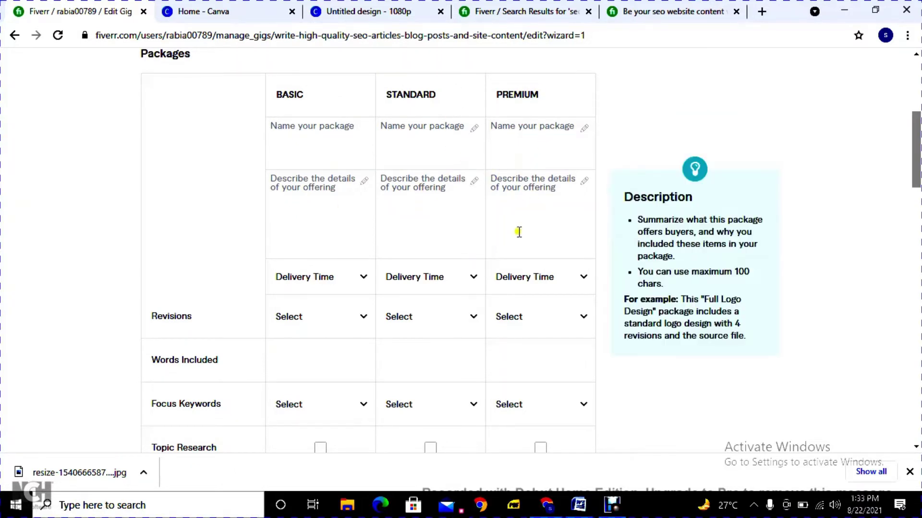
pyautogui.click(296, 205)
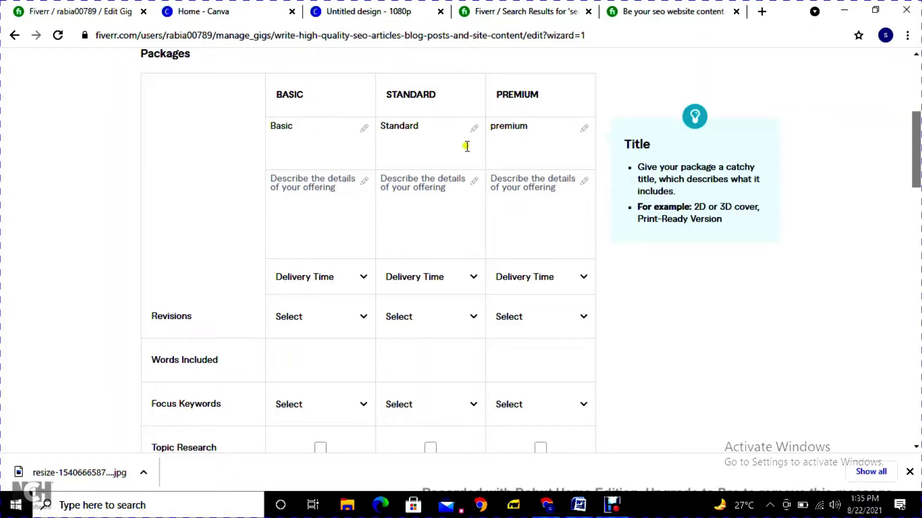
# Describe the Basic package as "SEO-Friendly Website Content. Blog Posts, Web Pages, Product Descriptions & More.500words".
pyautogui.click(320, 199)
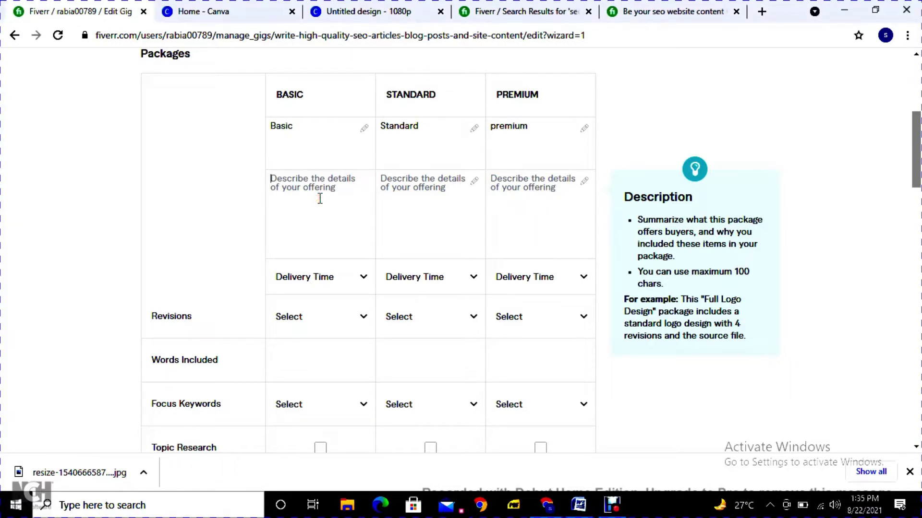
pyautogui.write('SEO-Friendly Website Content. Blog Posts, Web Pages, Product Descriptions & More.')
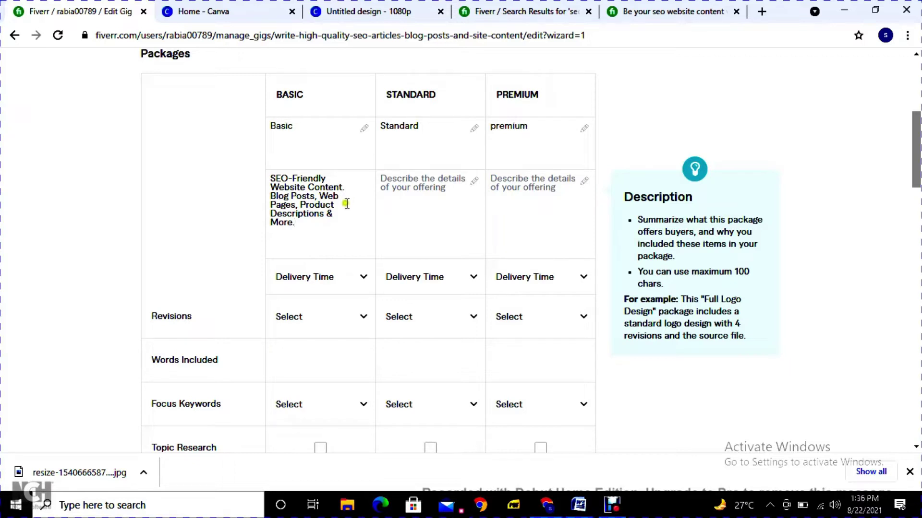
pyautogui.click(309, 223)
pyautogui.click(310, 225)
pyautogui.write('500words')
pyautogui.click(361, 222)
# Describe the Standard package with the Basic text ending in "1000words" instead, and the Premium package with that text ending in "15 to 25".
pyautogui.click(416, 187)
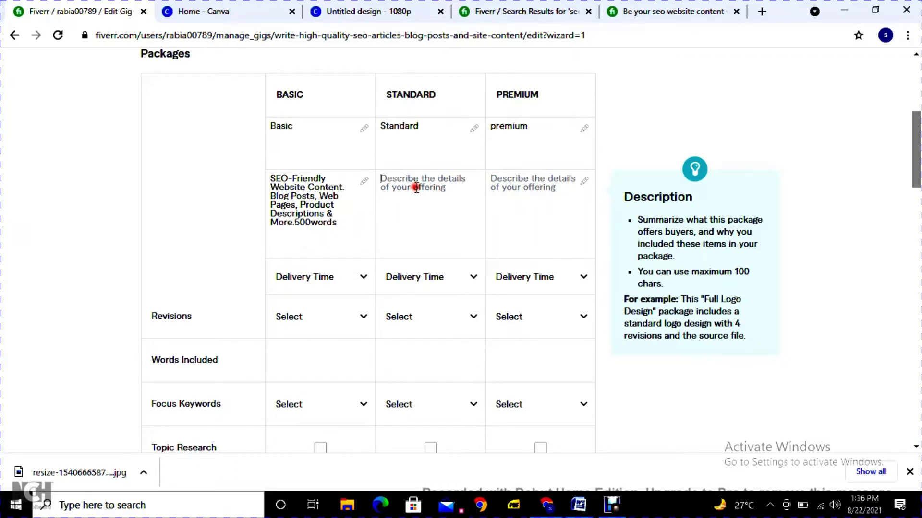
pyautogui.write('SEO-Friendly Website Content. Blog Posts, Web Pages, Product Descriptions & More.')
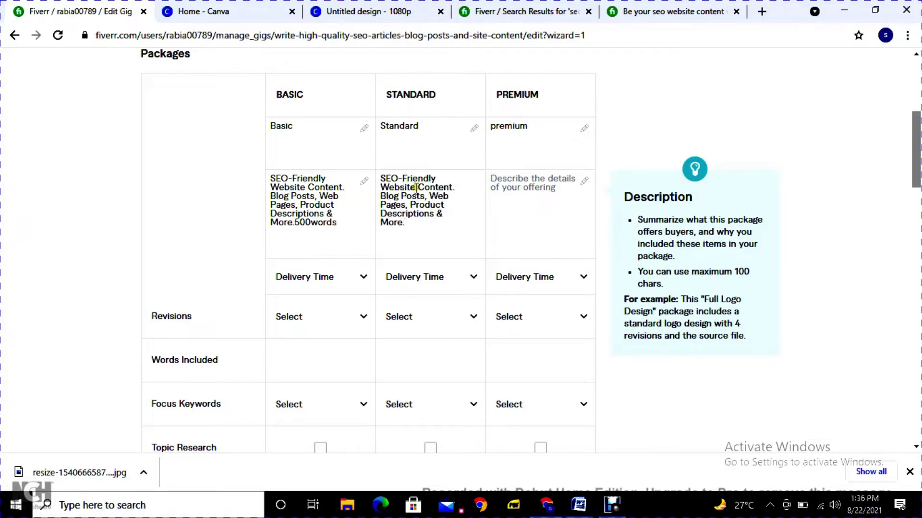
pyautogui.click(414, 222)
pyautogui.click(408, 223)
pyautogui.write('10000')
pyautogui.press('BackSpace')
pyautogui.write('words')
pyautogui.click(519, 187)
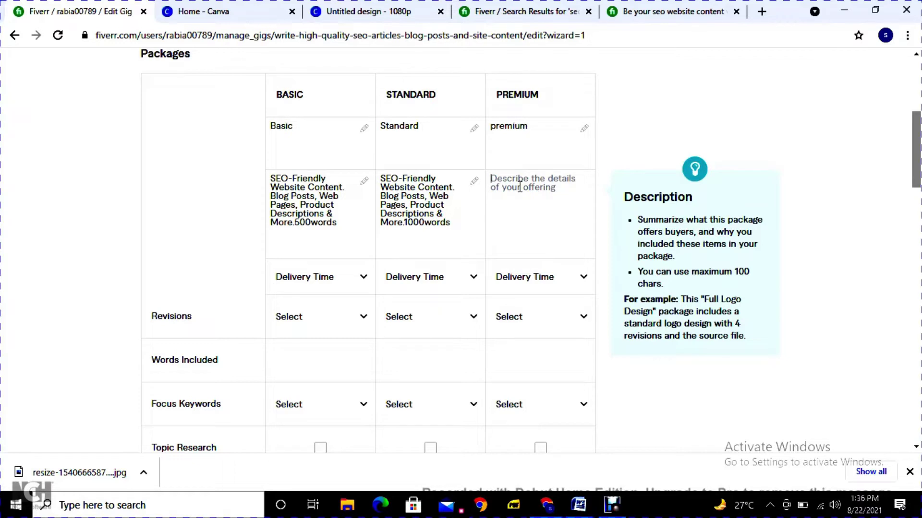
pyautogui.write('SEO-Friendly Website Content. Blog Posts, Web Pages, Product Descriptions & More.')
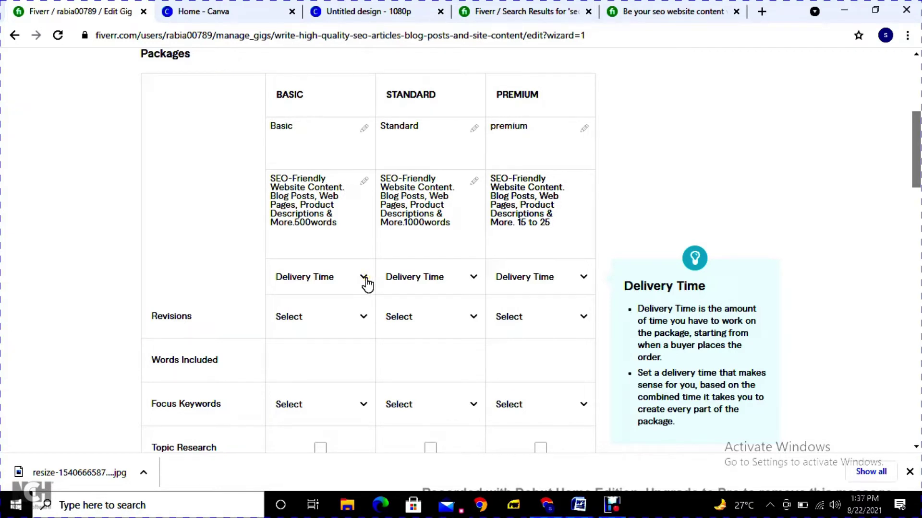
# Set the delivery time to 5 days for Basic, 7 days for Standard and 10 days for Premium.
pyautogui.click(366, 281)
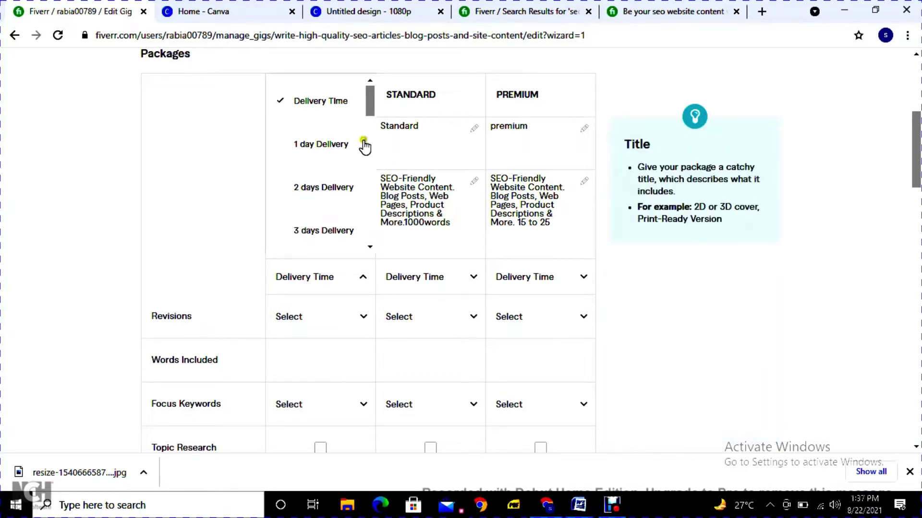
pyautogui.moveTo(370, 109); pyautogui.dragTo(371, 141)
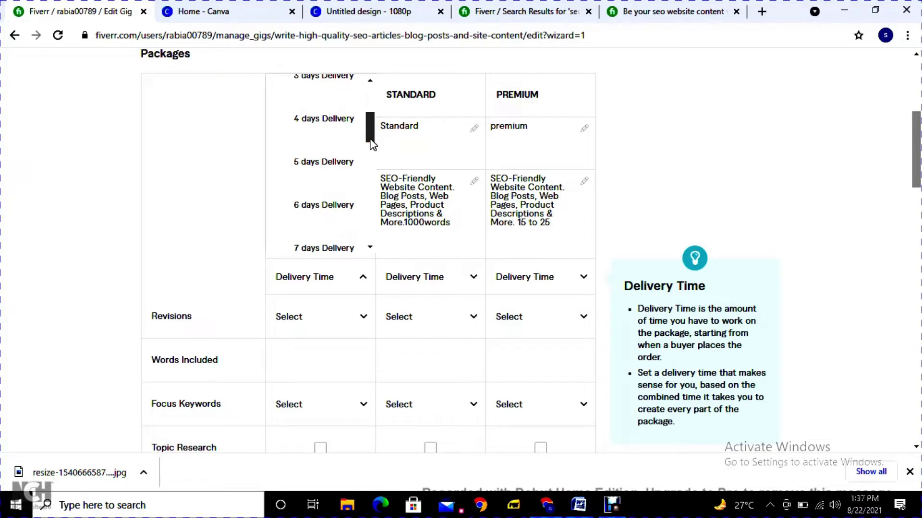
pyautogui.click(348, 161)
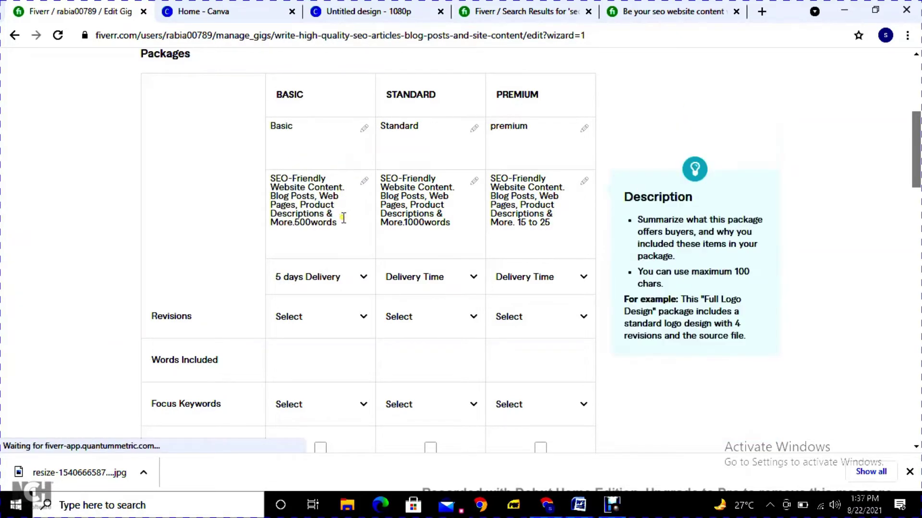
pyautogui.click(469, 287)
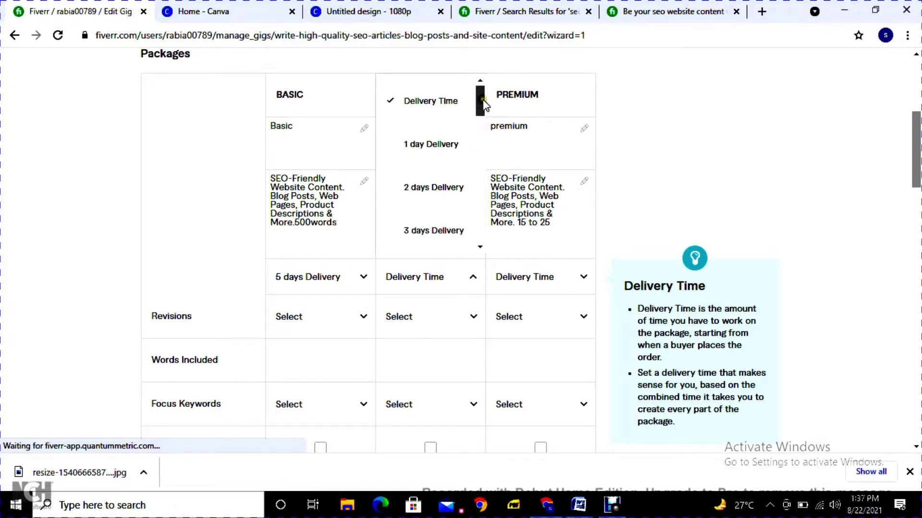
pyautogui.moveTo(479, 96); pyautogui.dragTo(480, 146)
pyautogui.click(458, 143)
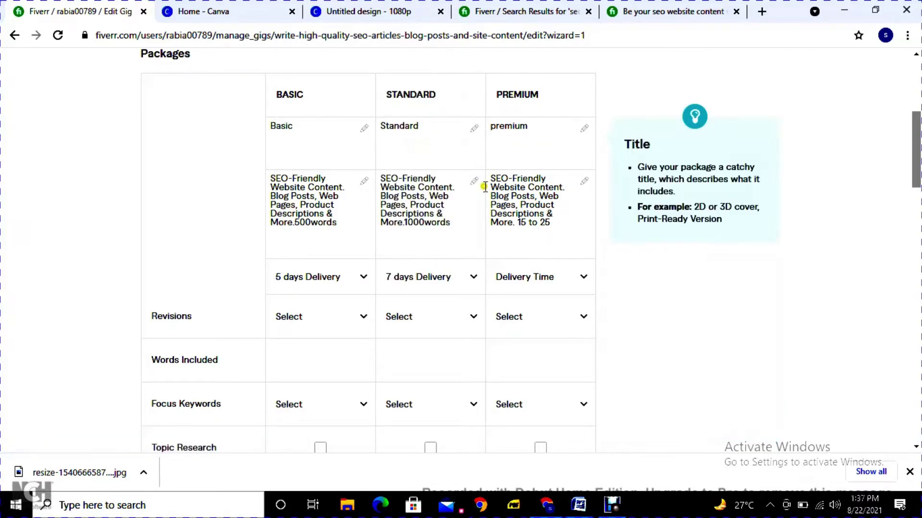
pyautogui.click(578, 279)
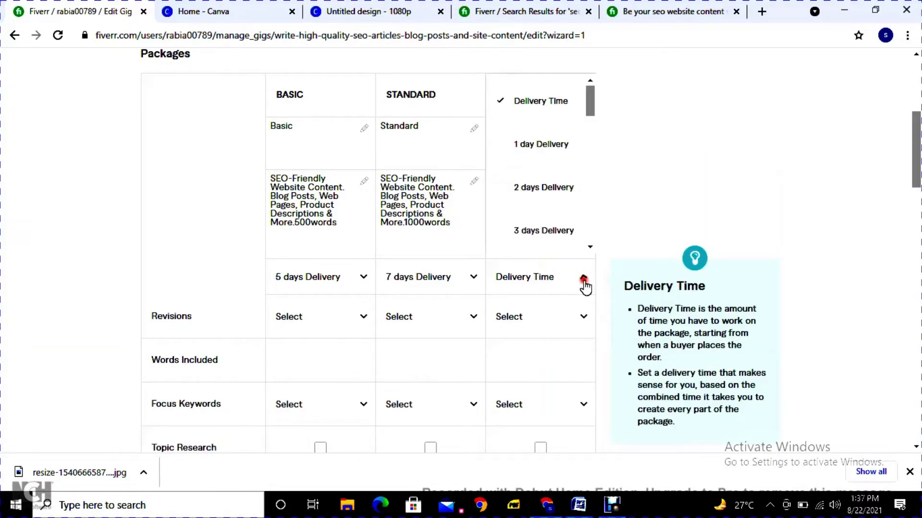
pyautogui.click(587, 237)
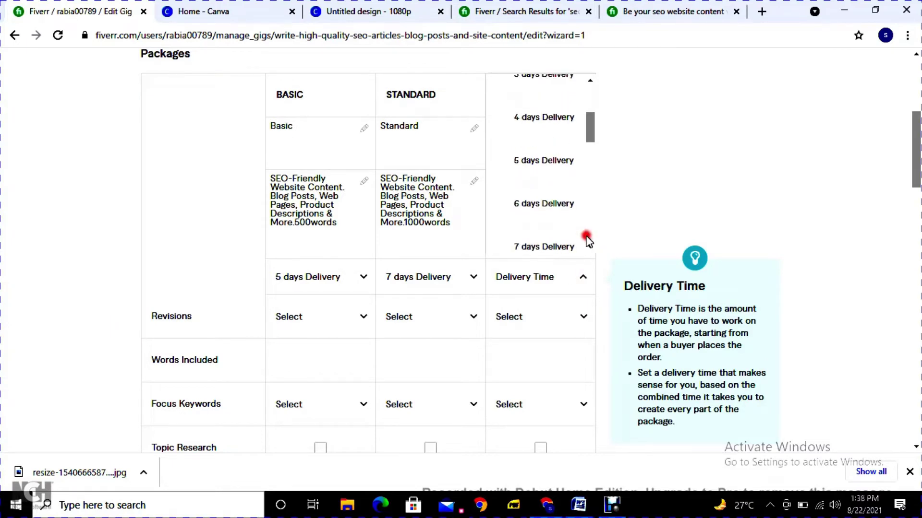
pyautogui.moveTo(586, 239); pyautogui.dragTo(592, 163)
pyautogui.click(562, 186)
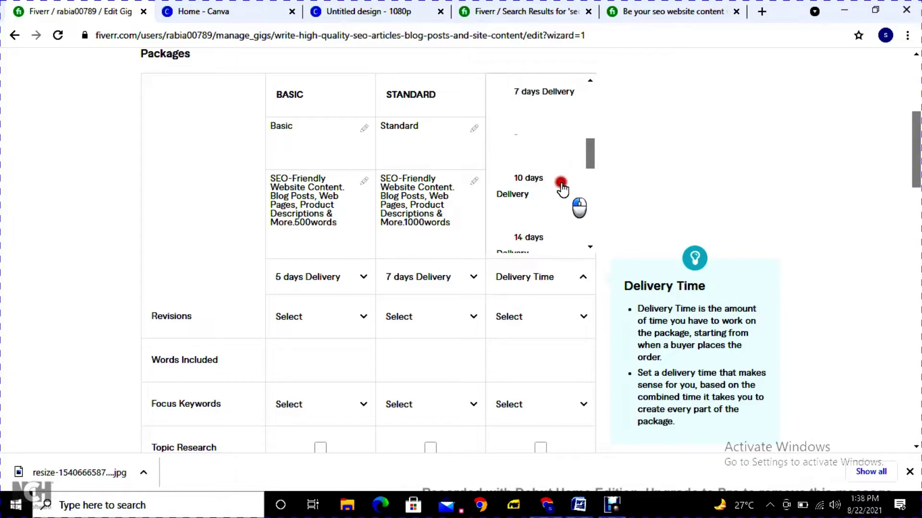
pyautogui.moveTo(319, 336)
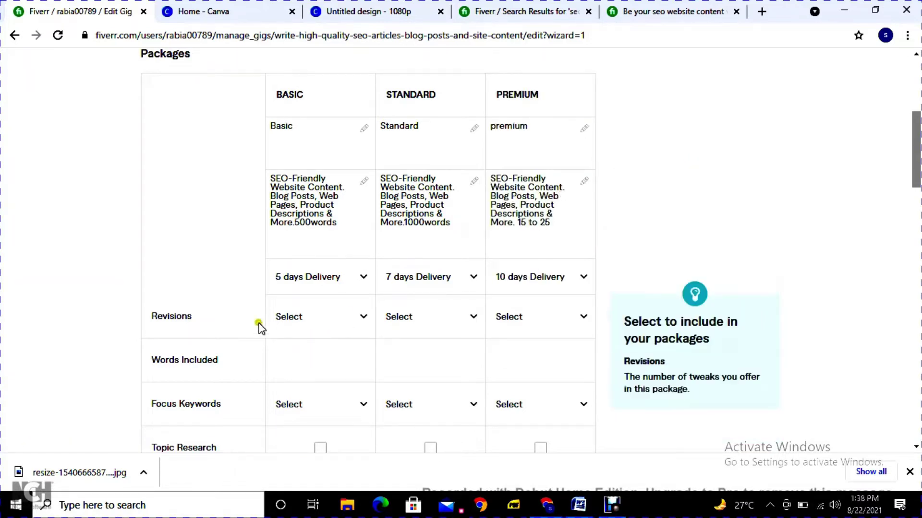
# Set the revisions to UNLIMITED for the Basic, Standard and Premium packages.
pyautogui.click(354, 321)
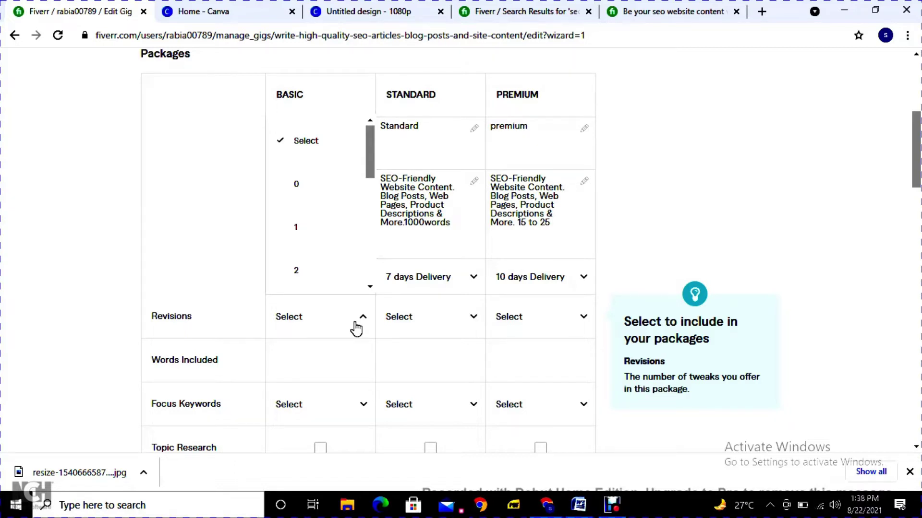
pyautogui.click(368, 166)
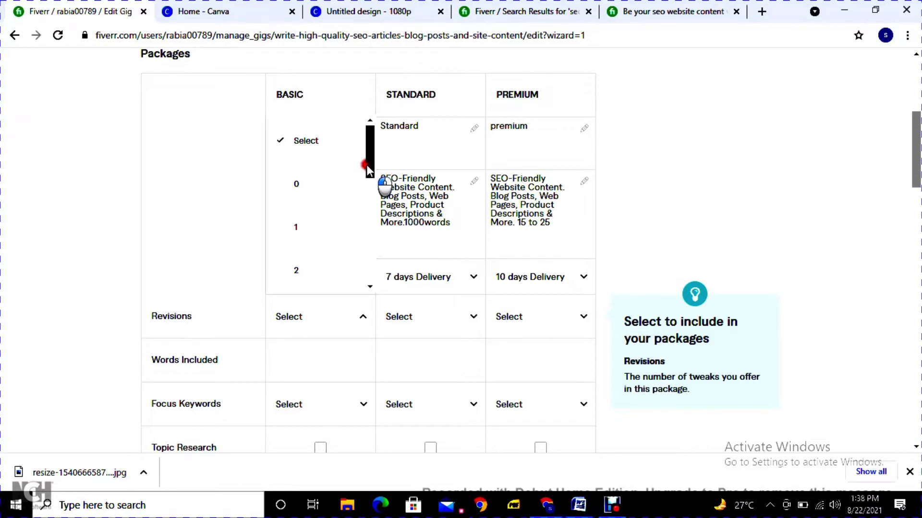
pyautogui.moveTo(366, 165); pyautogui.dragTo(349, 288)
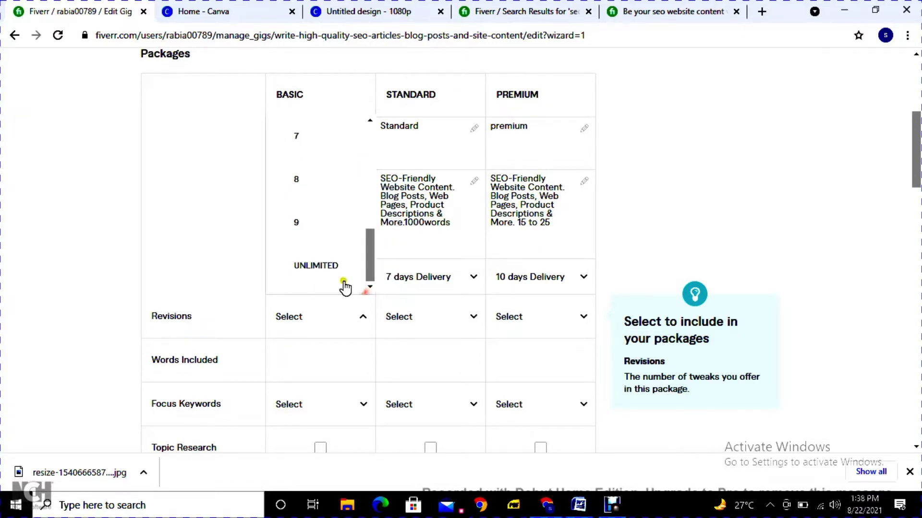
pyautogui.click(317, 267)
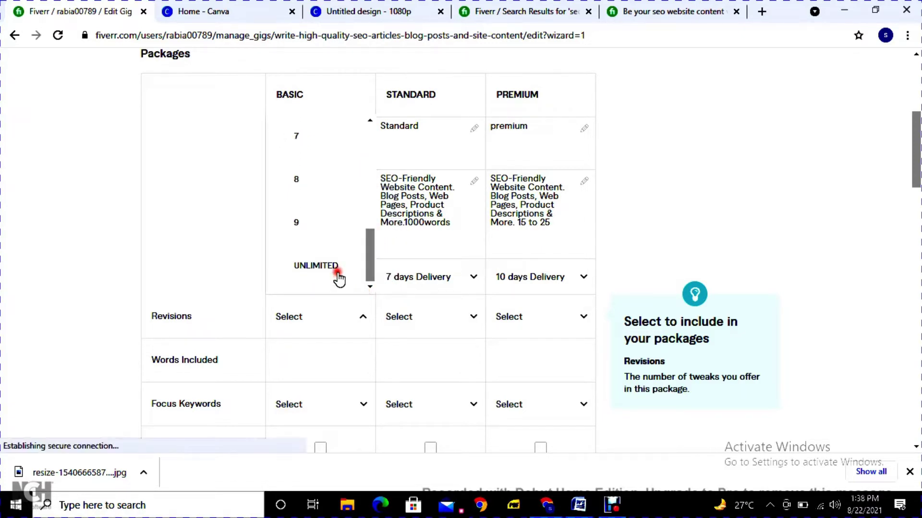
pyautogui.click(471, 326)
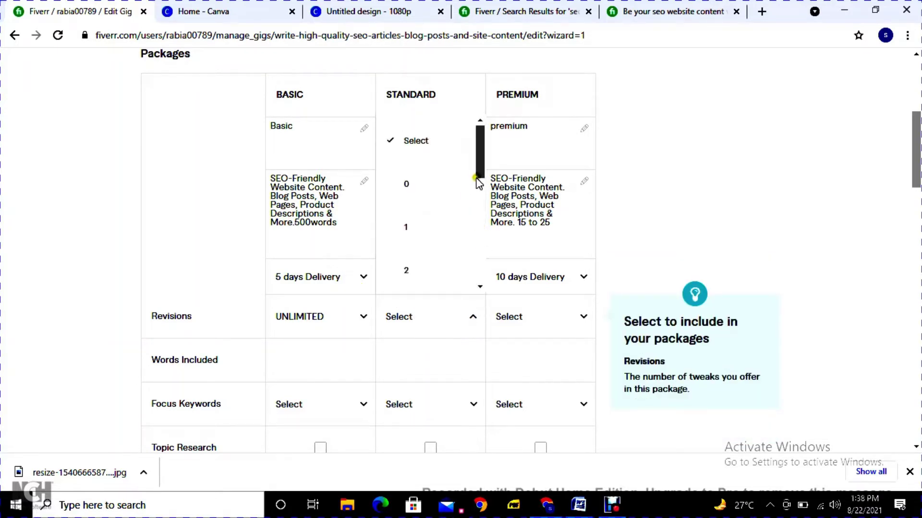
pyautogui.moveTo(477, 182); pyautogui.dragTo(457, 333)
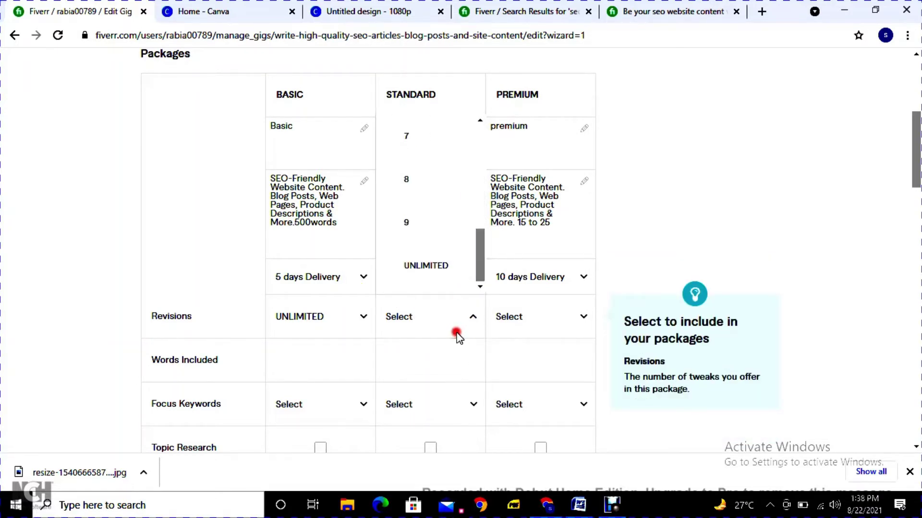
pyautogui.click(428, 267)
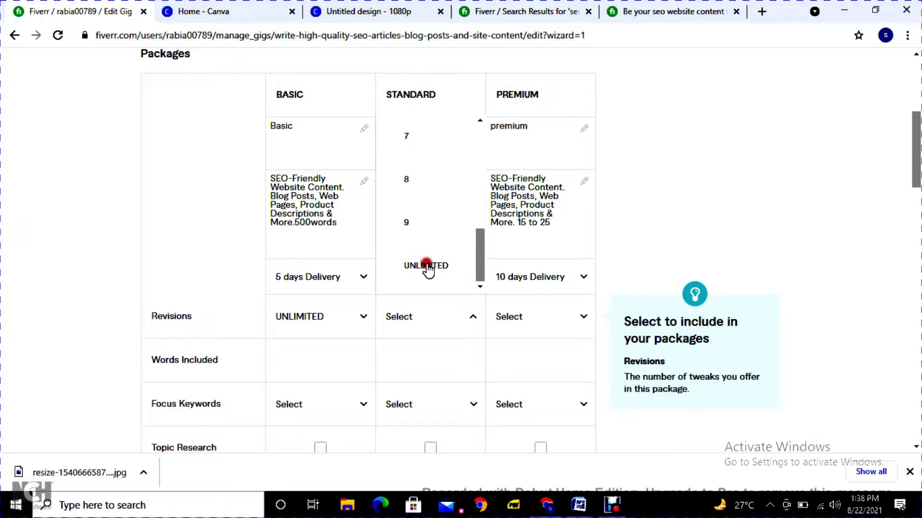
pyautogui.click(581, 325)
pyautogui.click(590, 276)
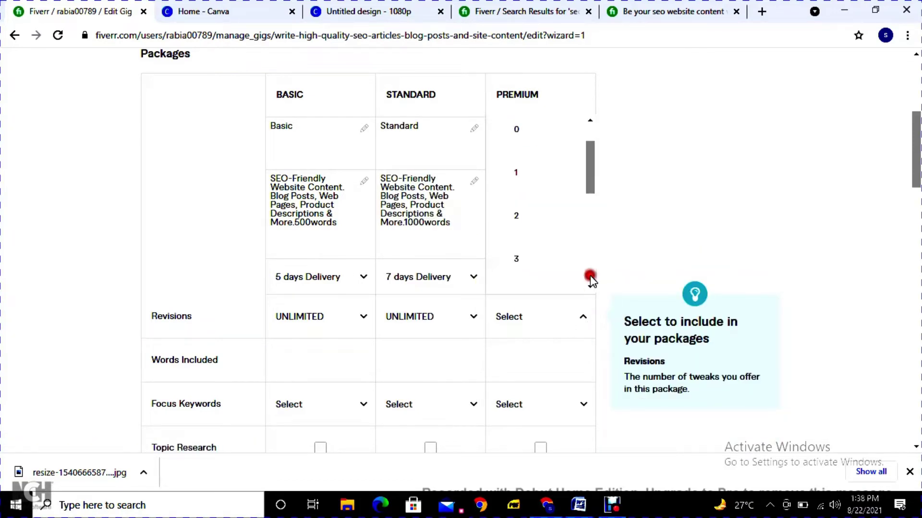
pyautogui.click(590, 277)
pyautogui.click(564, 267)
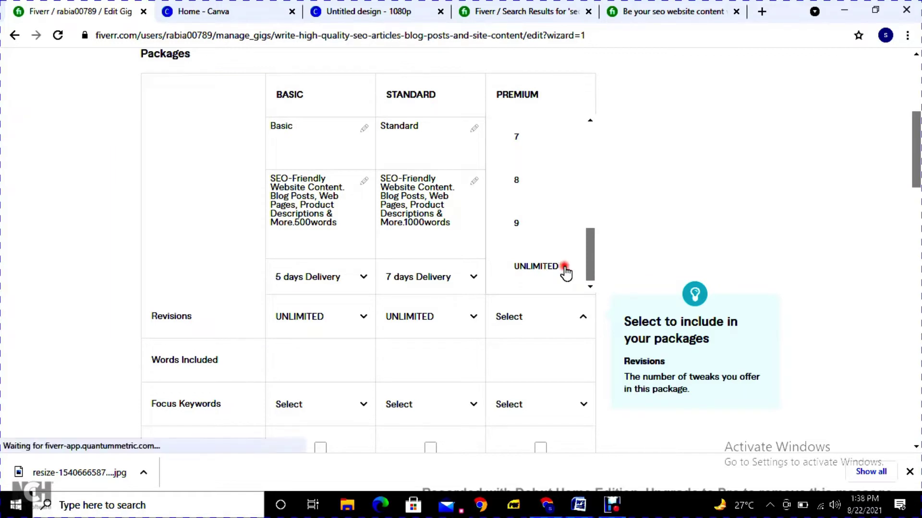
# Set the words included to 500 for Basic, 1000 for Standard and 15-25 for Premium.
pyautogui.click(303, 363)
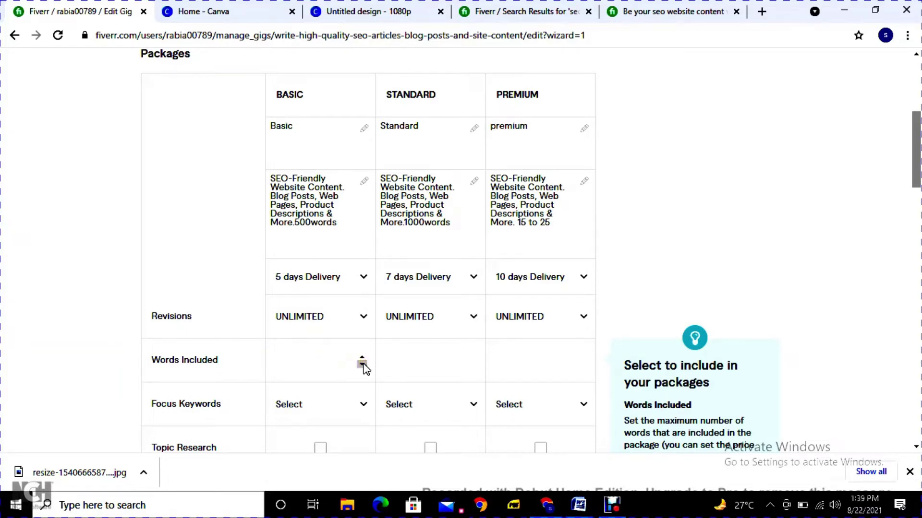
pyautogui.write('500')
pyautogui.click(394, 356)
pyautogui.click(412, 358)
pyautogui.write('1000')
pyautogui.click(523, 358)
pyautogui.write('15-25')
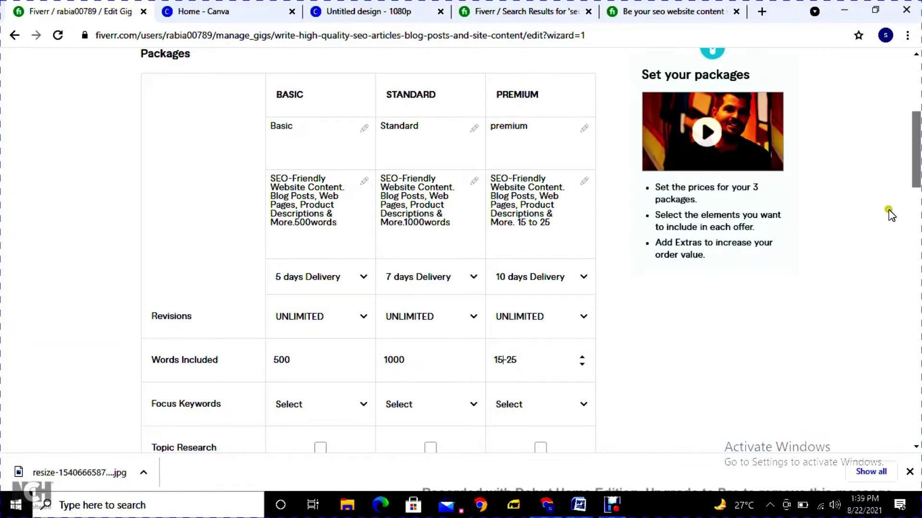
# Set the number of focus keywords to 1 for Basic, 2 for Standard and 4 for Premium.
pyautogui.moveTo(917, 186); pyautogui.dragTo(917, 225)
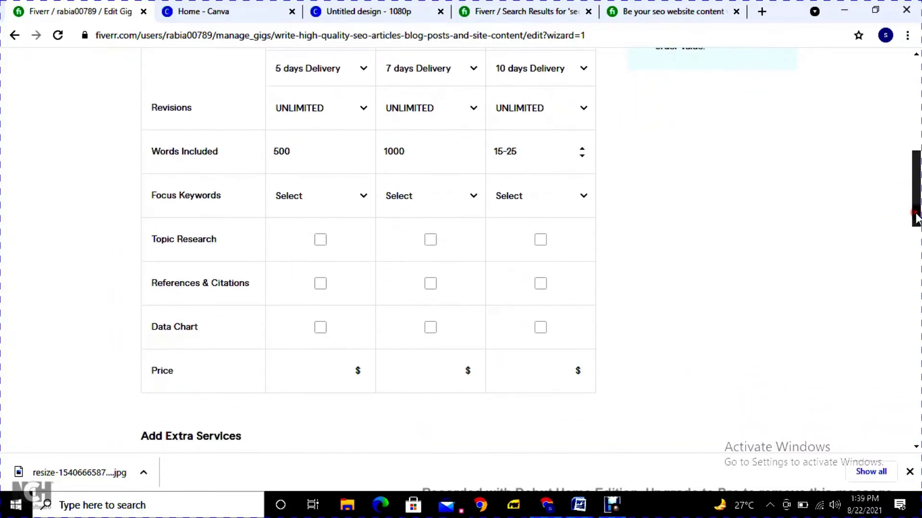
pyautogui.click(361, 196)
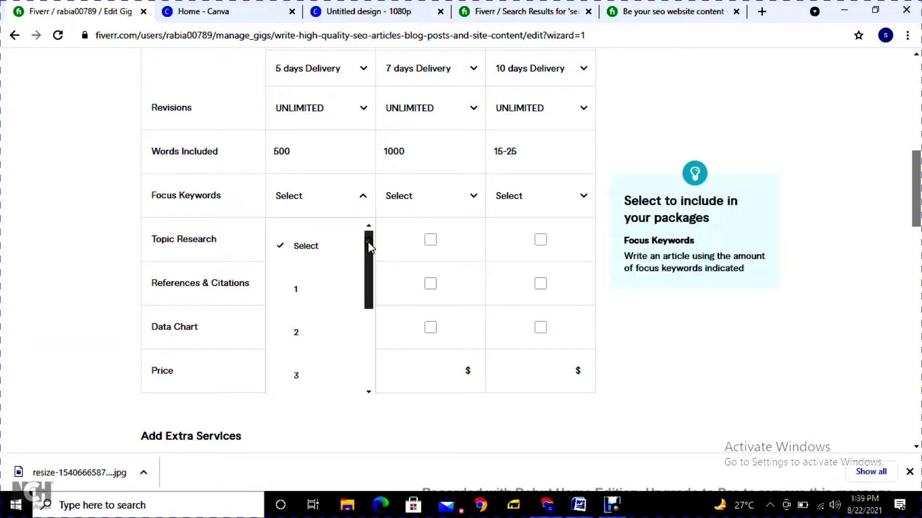
pyautogui.moveTo(367, 241)
pyautogui.mouseDown()
pyautogui.moveTo(362, 275)
pyautogui.moveTo(364, 257)
pyautogui.mouseUp()
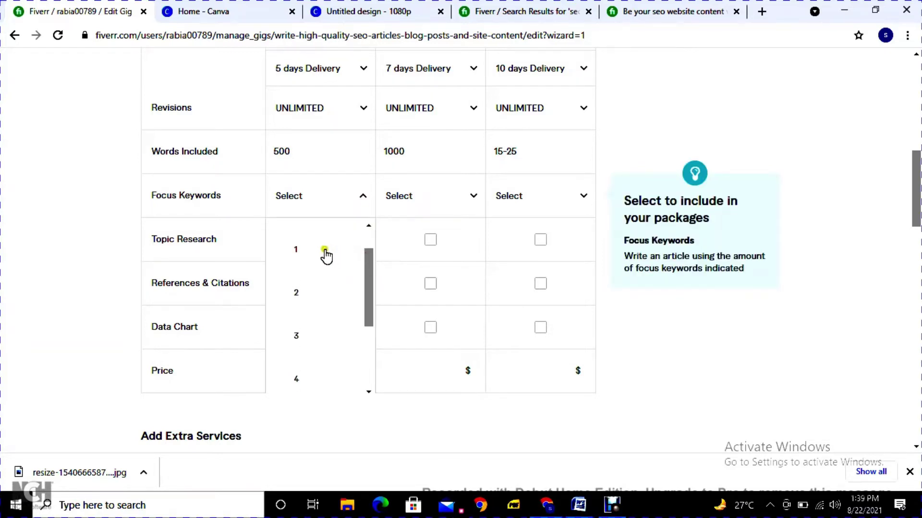
pyautogui.click(325, 255)
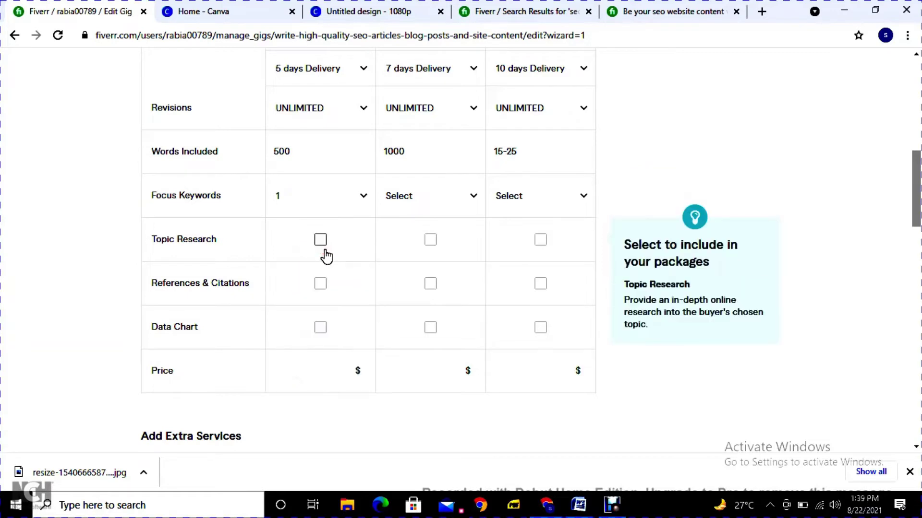
pyautogui.click(469, 196)
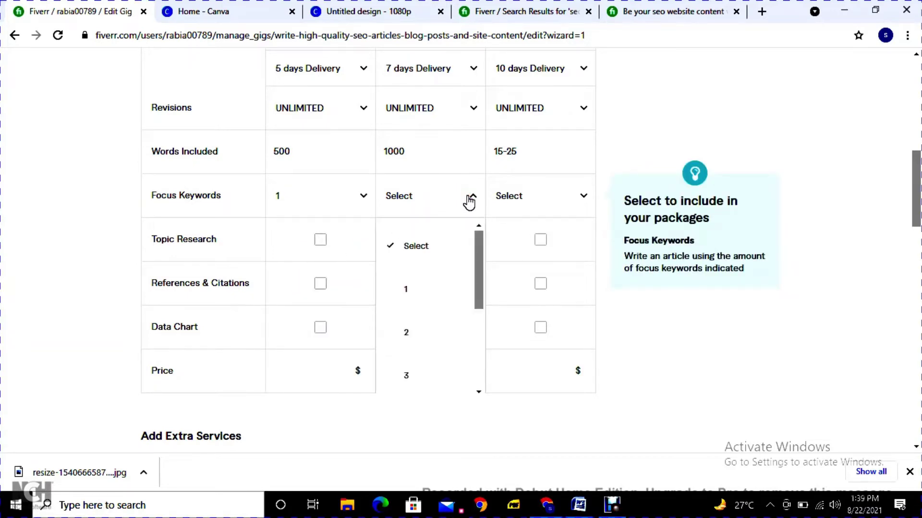
pyautogui.moveTo(480, 240); pyautogui.dragTo(475, 267)
pyautogui.click(434, 273)
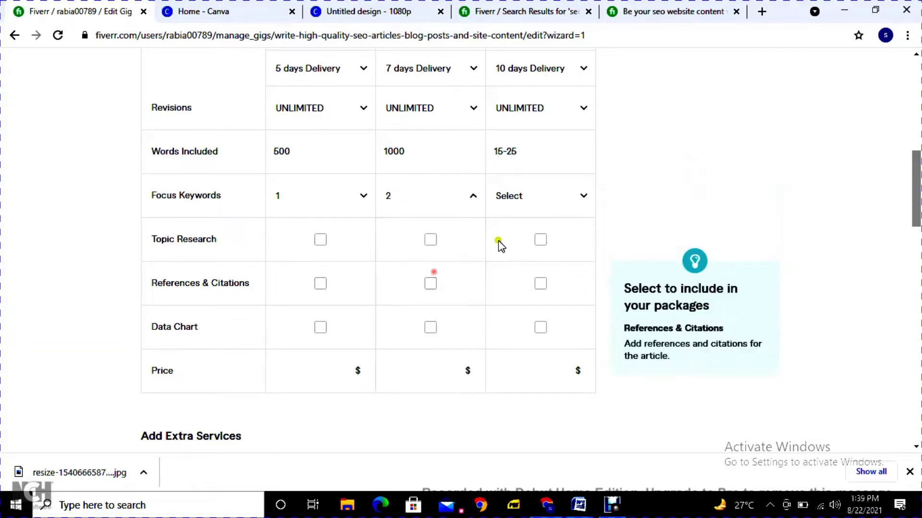
pyautogui.click(568, 198)
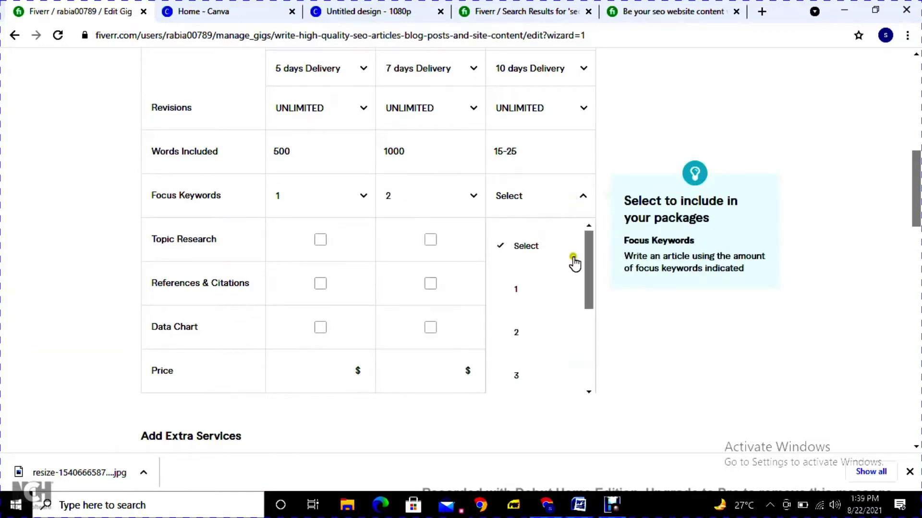
pyautogui.moveTo(584, 266); pyautogui.dragTo(580, 318)
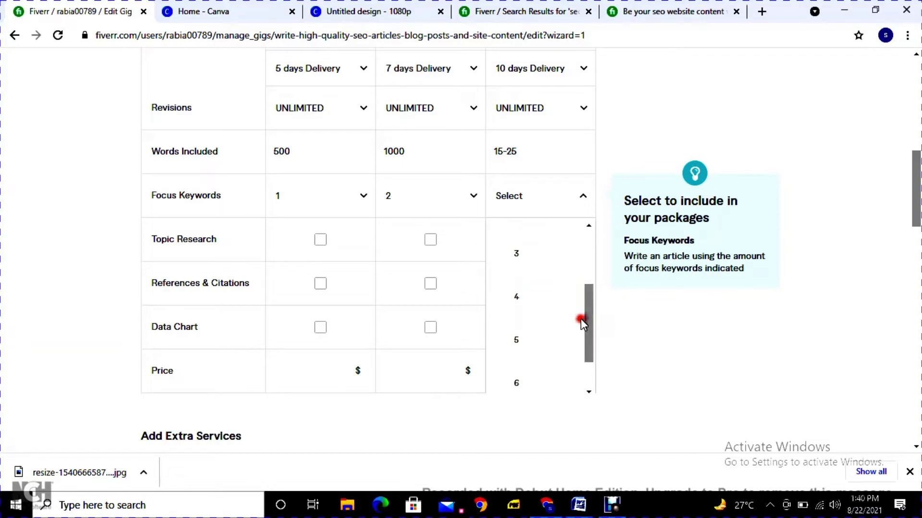
pyautogui.click(551, 307)
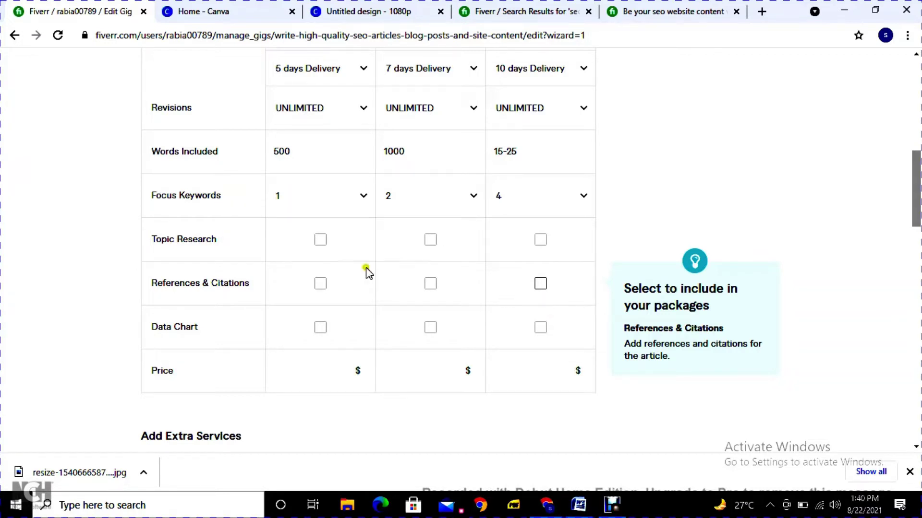
# Include Topic Research in the Standard and Premium packages, and References & Citations in Premium only.
pyautogui.moveTo(163, 249)
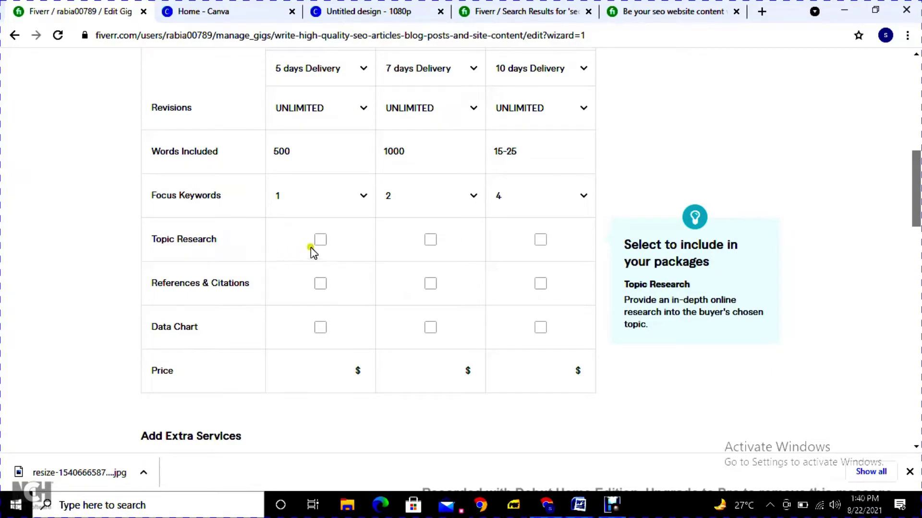
pyautogui.click(430, 241)
pyautogui.click(541, 240)
pyautogui.click(541, 284)
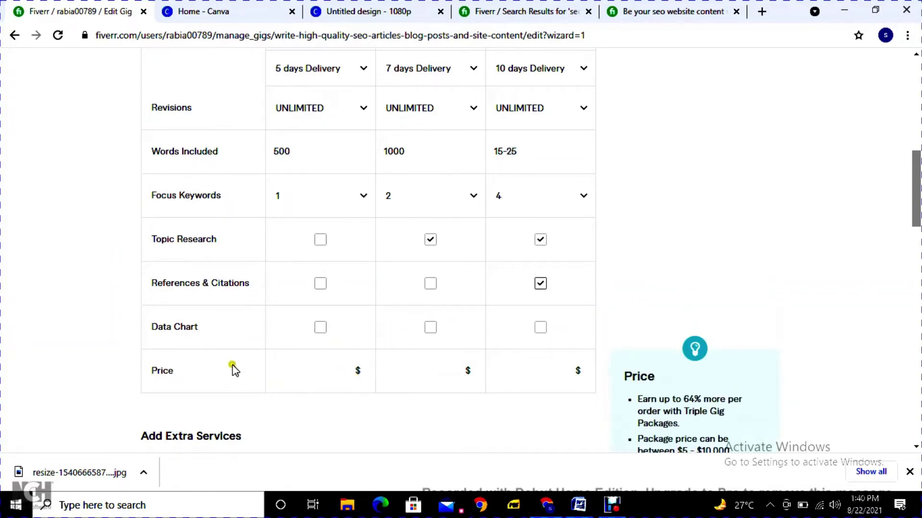
# Set the package prices to $10 for Basic, $20 for Standard and $30 for Premium.
pyautogui.click(343, 375)
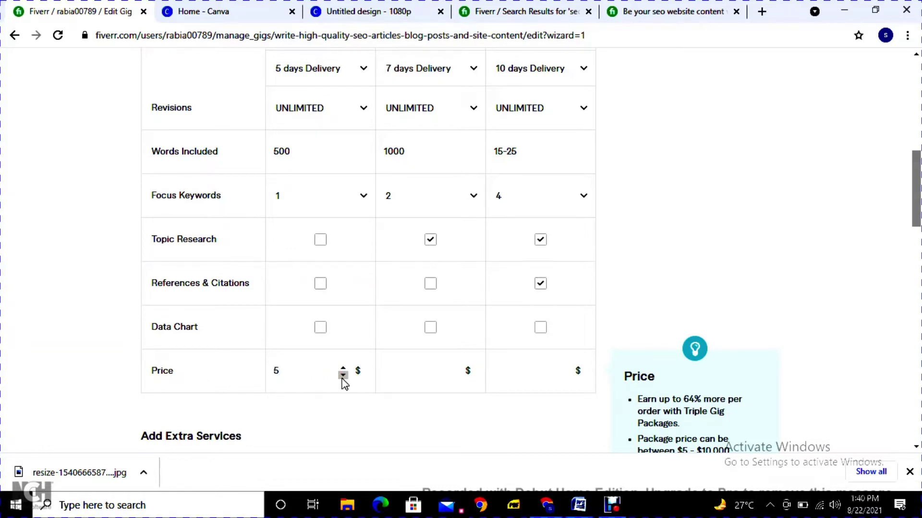
pyautogui.click(343, 367)
pyautogui.click(453, 369)
pyautogui.click(453, 368)
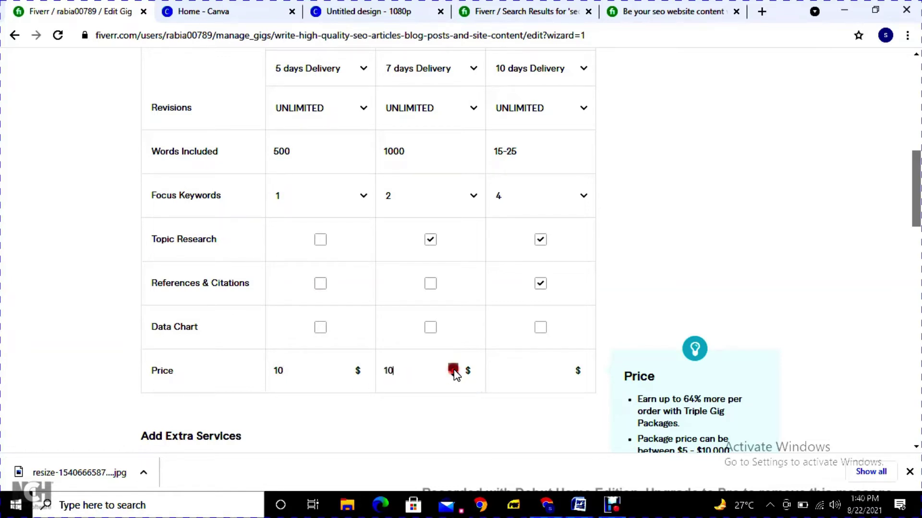
pyautogui.click(453, 368)
pyautogui.click(453, 368)
pyautogui.click(563, 369)
pyautogui.click(563, 368)
pyautogui.click(564, 368)
pyautogui.click(563, 368)
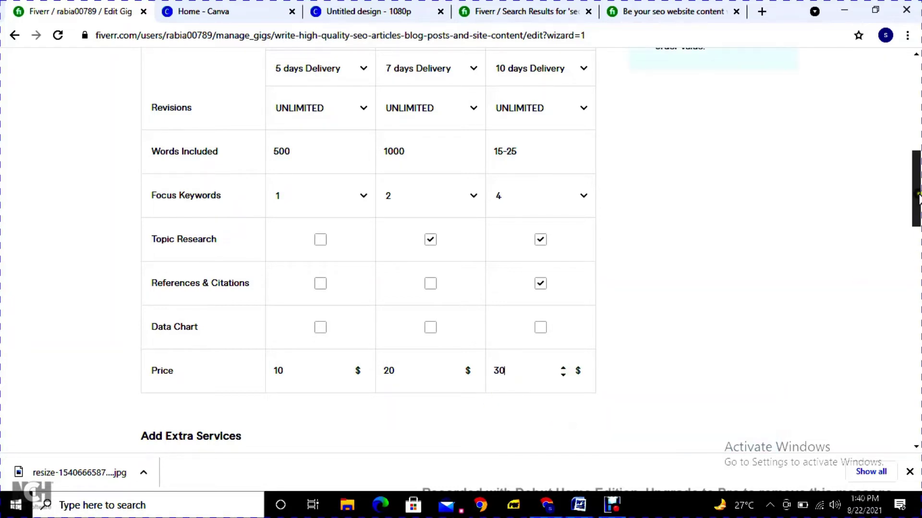
# Offer extra fast delivery for the Basic package in 3 days for an extra $10.
pyautogui.moveTo(914, 205); pyautogui.dragTo(914, 256)
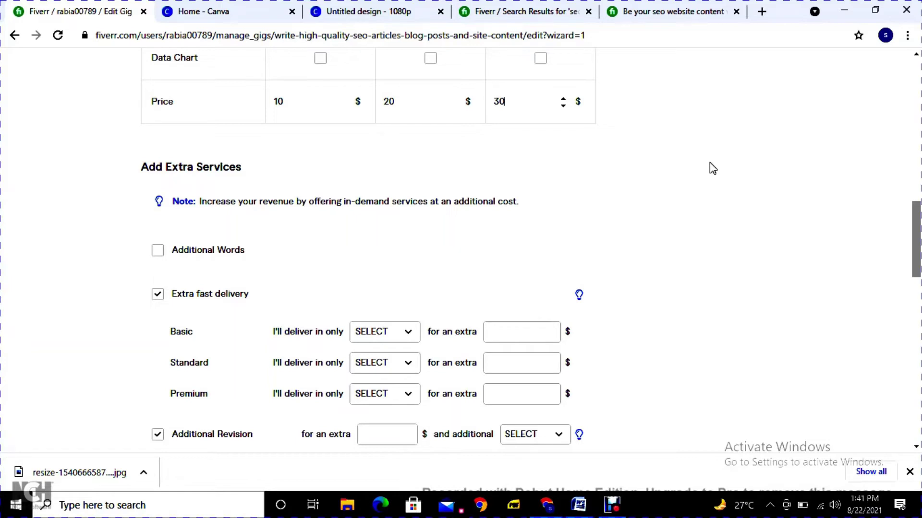
pyautogui.moveTo(915, 212); pyautogui.dragTo(915, 233)
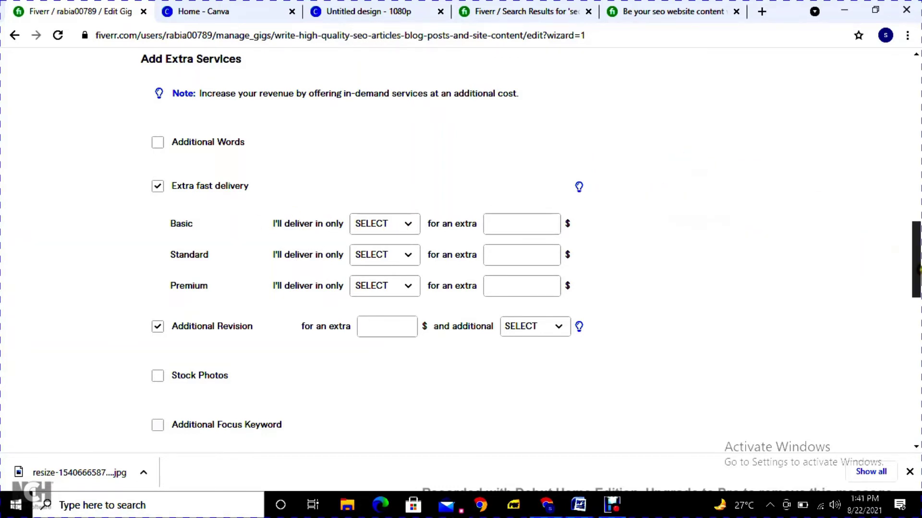
pyautogui.moveTo(918, 269); pyautogui.dragTo(918, 189)
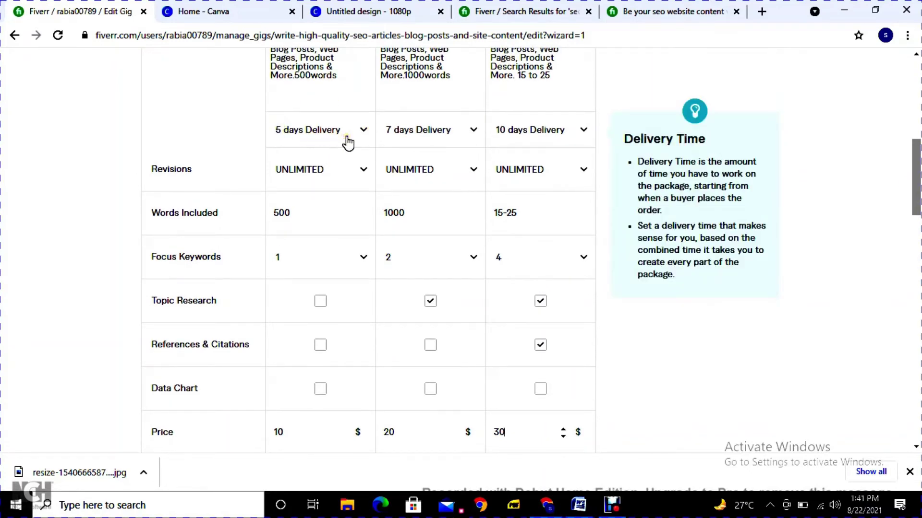
pyautogui.moveTo(915, 200); pyautogui.dragTo(906, 269)
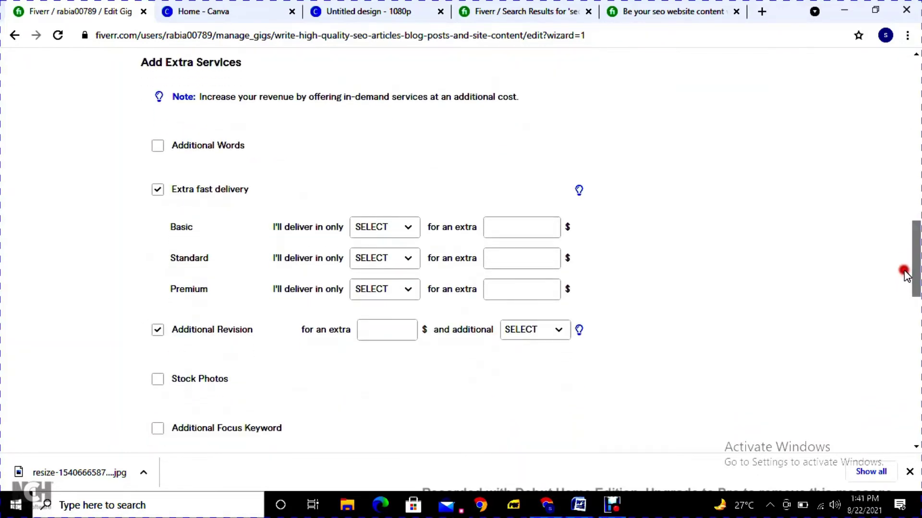
pyautogui.click(407, 229)
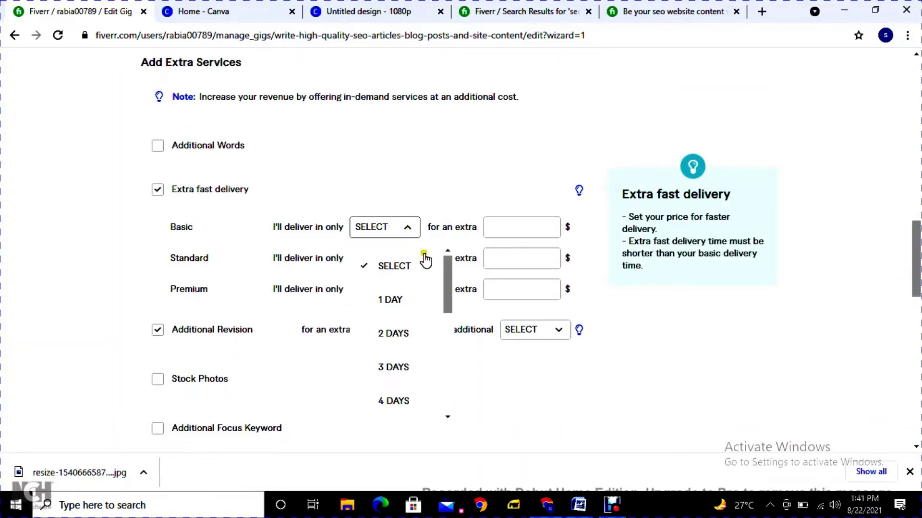
pyautogui.moveTo(445, 290); pyautogui.dragTo(444, 315)
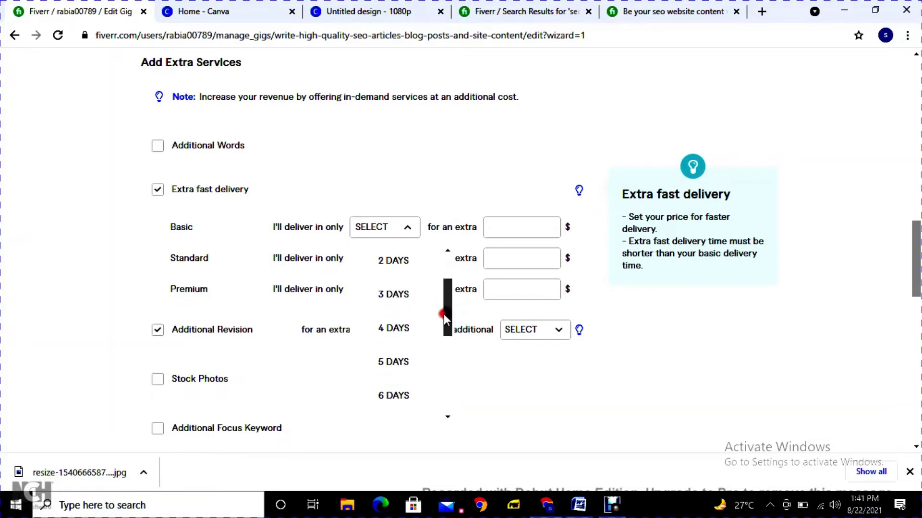
pyautogui.click(403, 299)
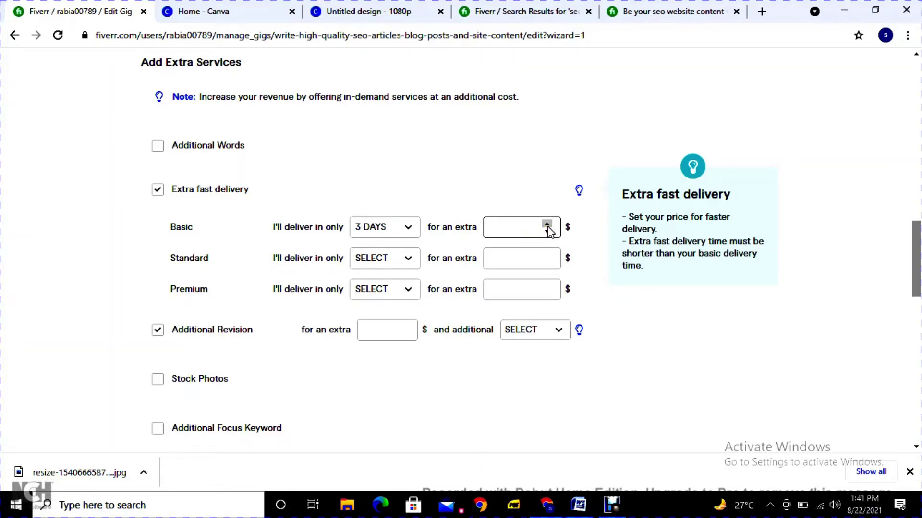
pyautogui.click(547, 224)
pyautogui.click(546, 224)
pyautogui.click(405, 259)
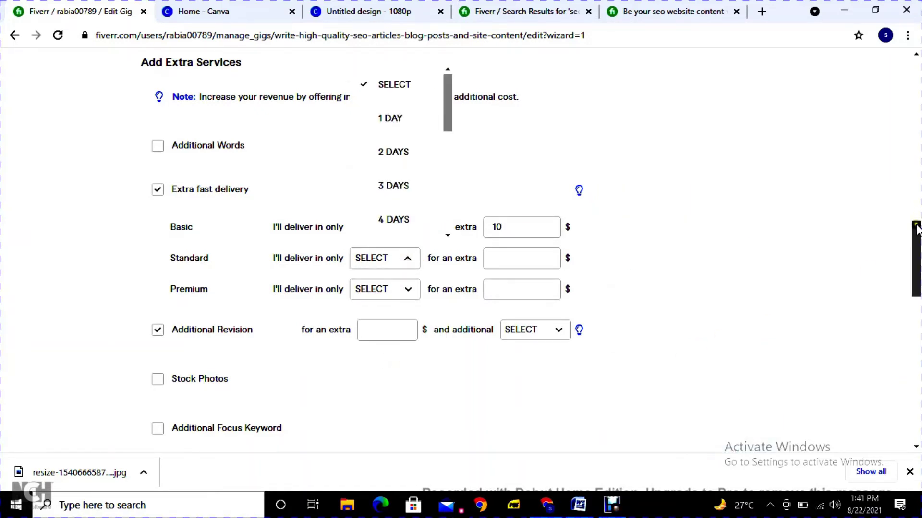
pyautogui.moveTo(915, 228); pyautogui.dragTo(907, 290)
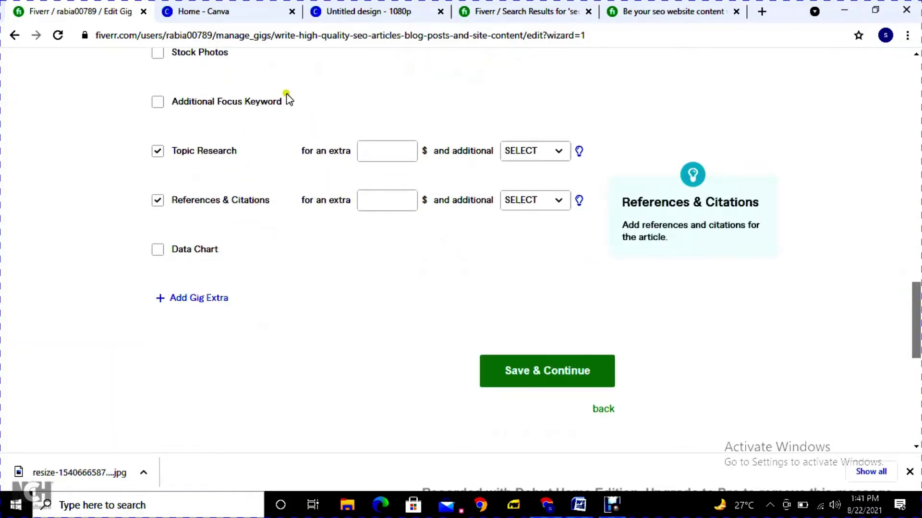
pyautogui.moveTo(266, 144)
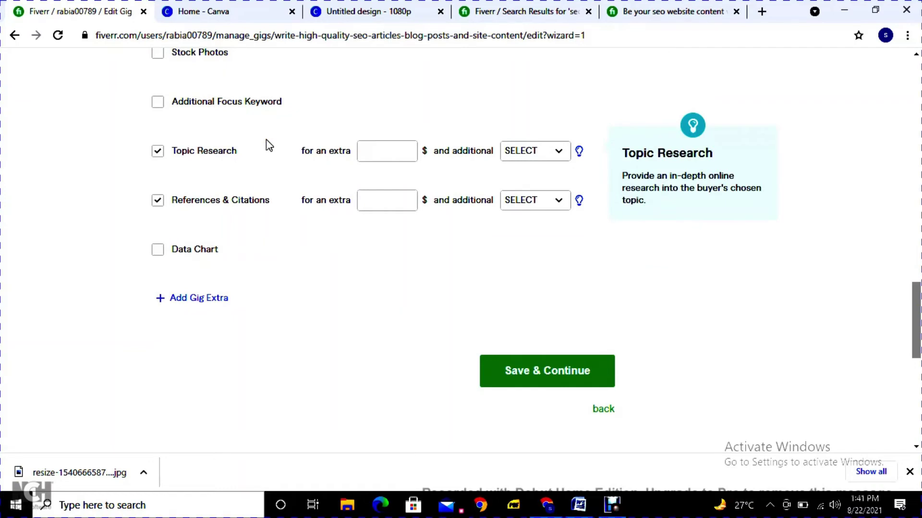
# Leave the Topic Research and References & Citations extras unpriced, save the pricing, and continue to the description and FAQ section.
pyautogui.moveTo(276, 181)
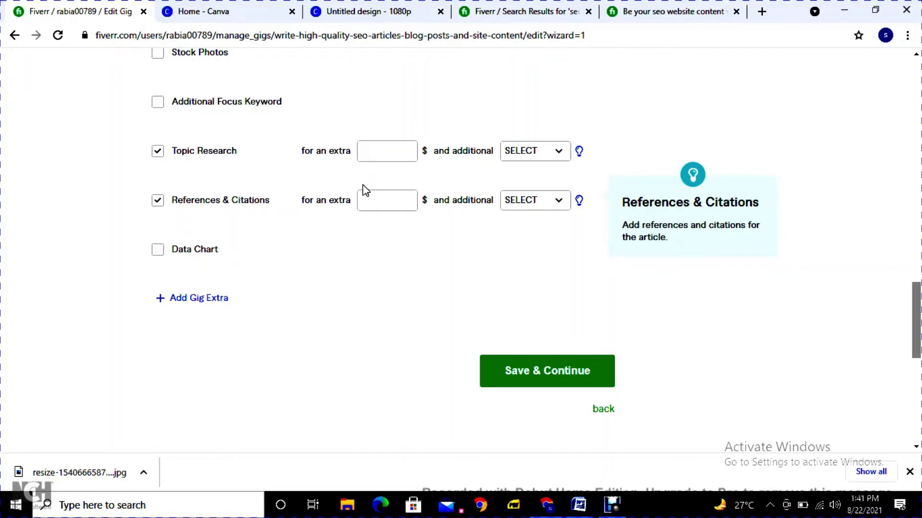
pyautogui.moveTo(539, 138)
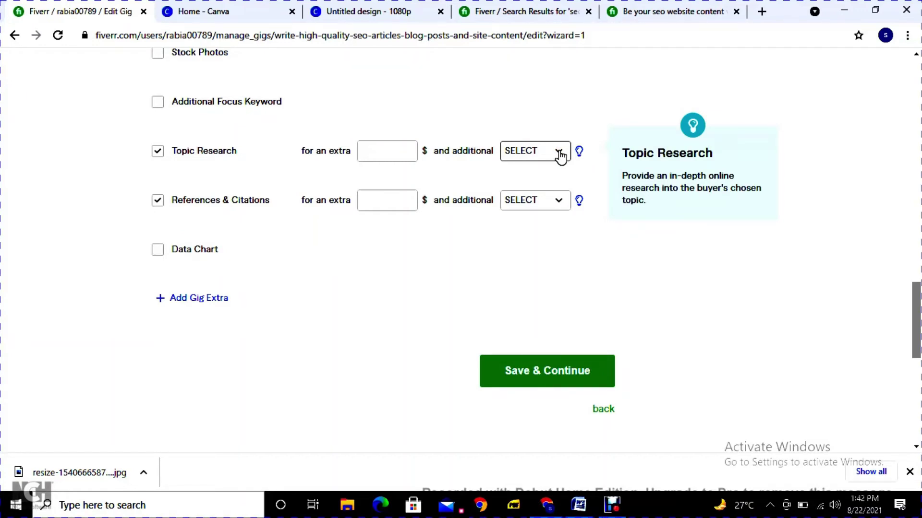
pyautogui.click(420, 308)
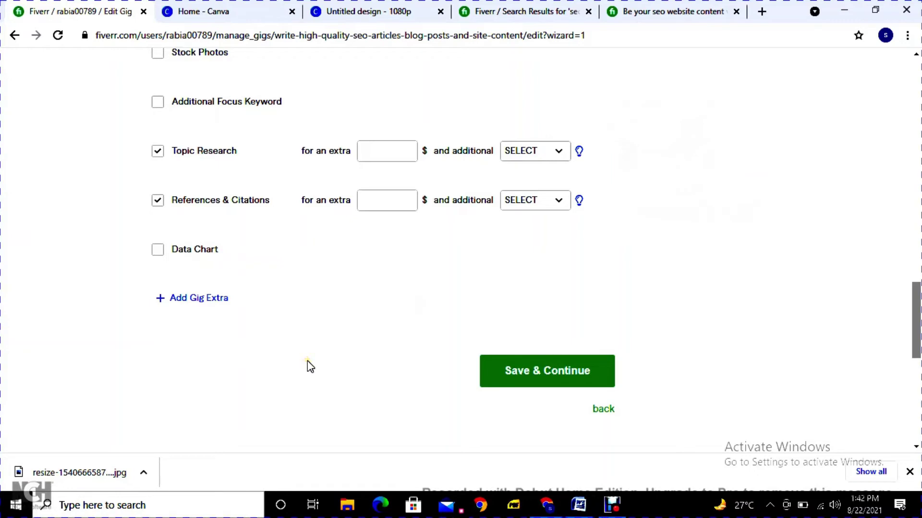
pyautogui.click(569, 379)
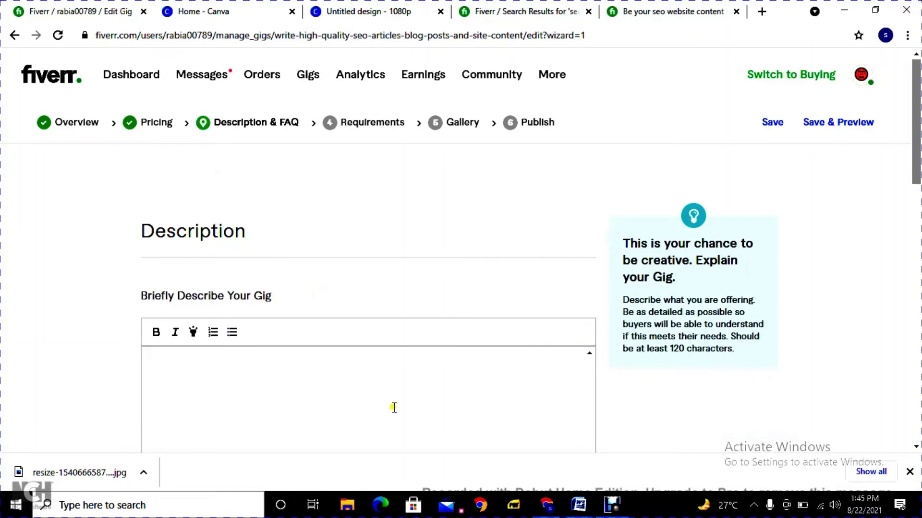
# Fill in the gig description with the writer's background, research and publishing services, and bullets on keyword research, post optimization and SEO content.
pyautogui.moveTo(915, 163); pyautogui.dragTo(918, 201)
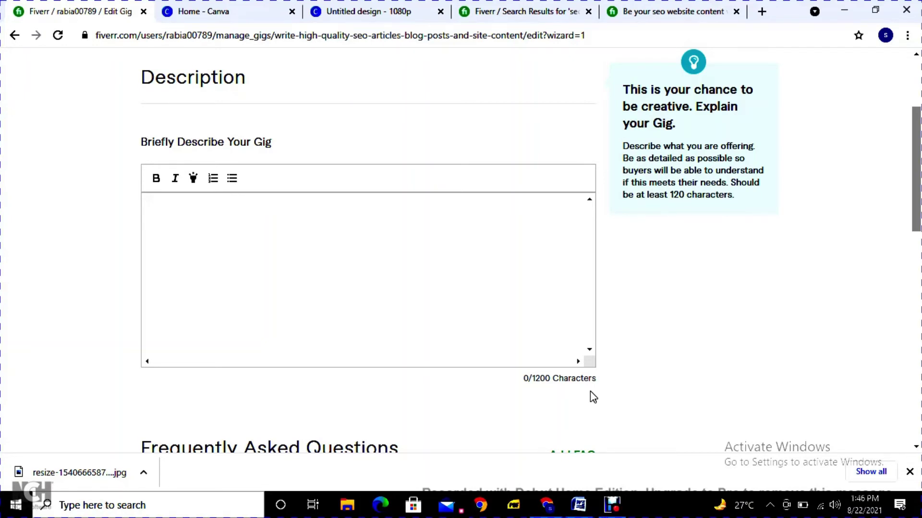
pyautogui.click(579, 505)
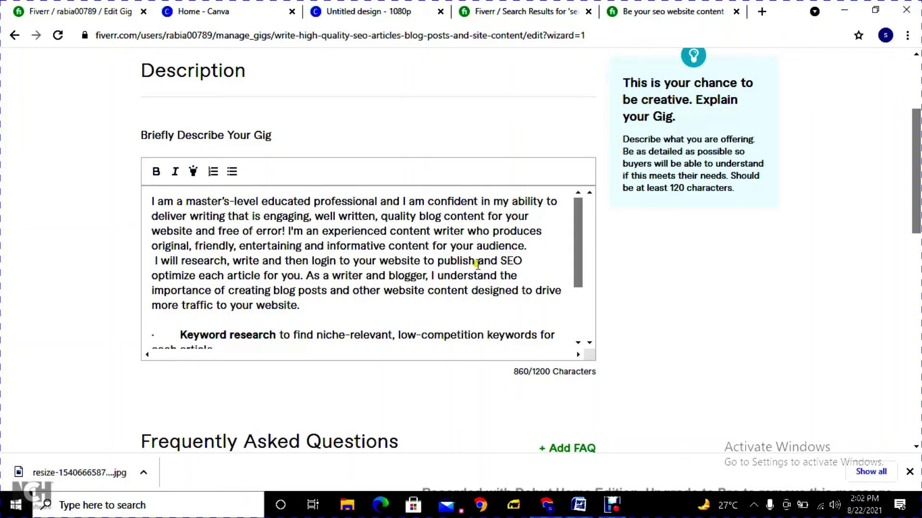
# Read through the whole gig description, from the introduction to the bulleted list of services, and check its character count.
pyautogui.moveTo(580, 256)
pyautogui.mouseDown()
pyautogui.moveTo(588, 283)
pyautogui.moveTo(588, 258)
pyautogui.mouseUp()
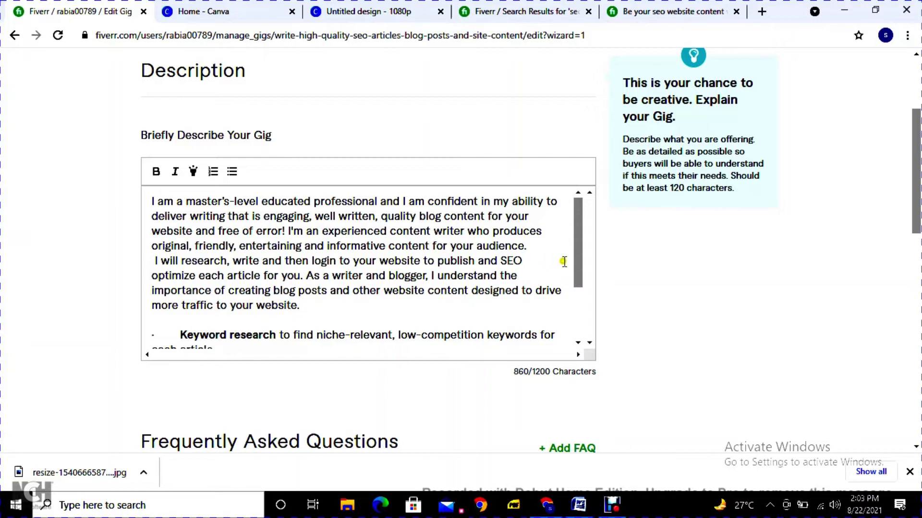
pyautogui.moveTo(579, 273); pyautogui.dragTo(568, 319)
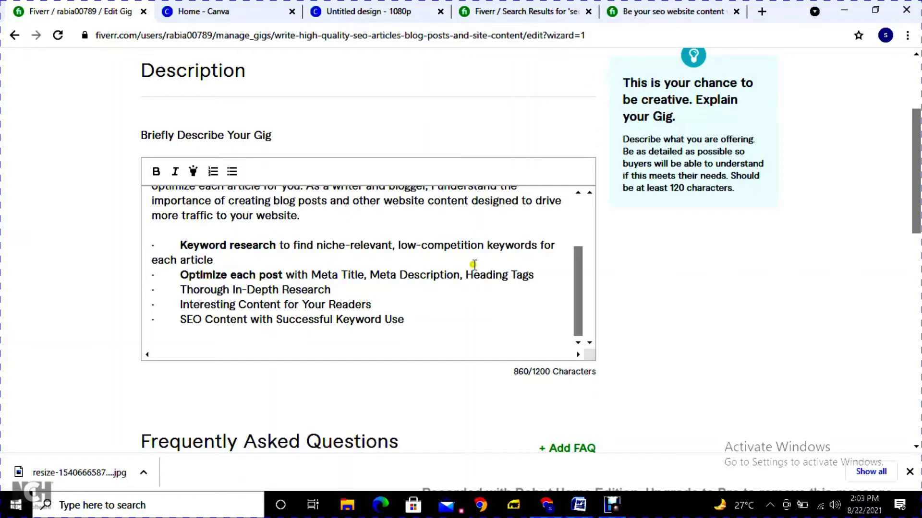
pyautogui.click(397, 303)
pyautogui.scroll(1, 454, 307)
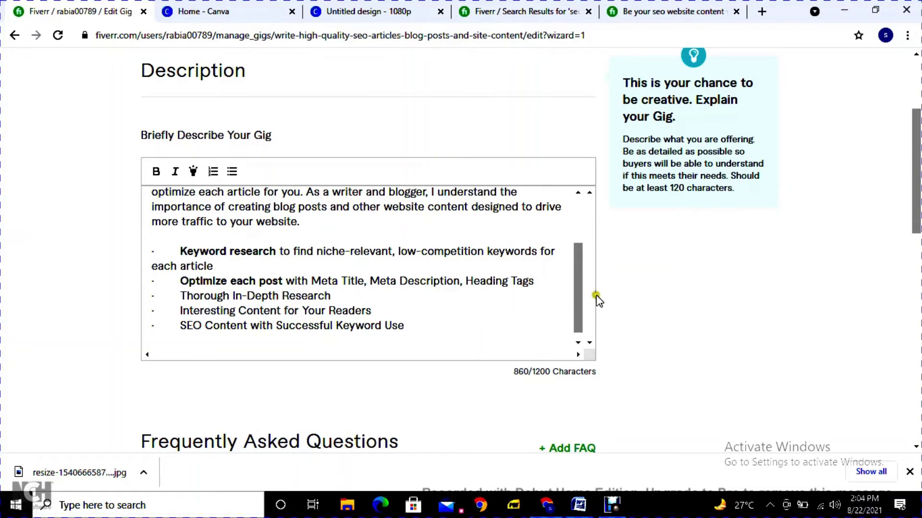
pyautogui.click(579, 300)
pyautogui.moveTo(579, 300); pyautogui.dragTo(580, 304)
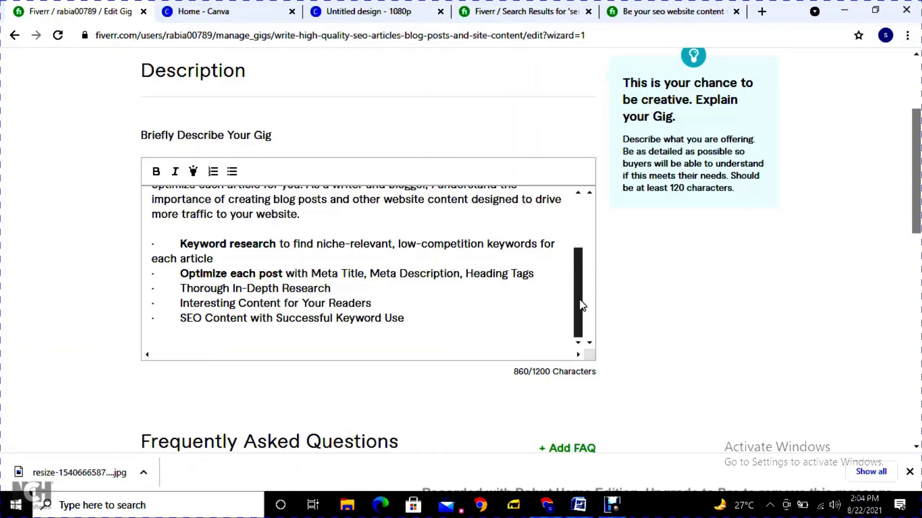
pyautogui.moveTo(581, 305)
pyautogui.mouseDown()
pyautogui.moveTo(585, 272)
pyautogui.moveTo(579, 312)
pyautogui.mouseUp()
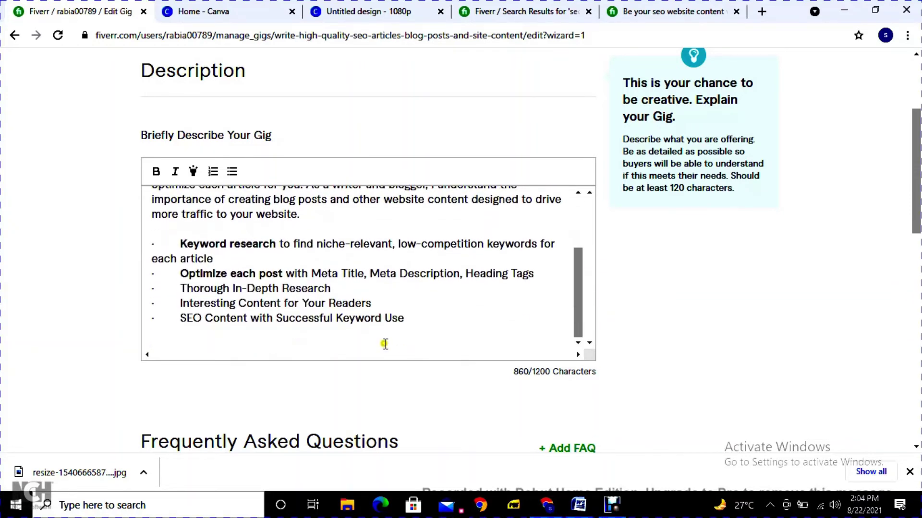
pyautogui.click(411, 335)
pyautogui.moveTo(577, 325)
pyautogui.mouseDown()
pyautogui.moveTo(570, 281)
pyautogui.moveTo(576, 336)
pyautogui.mouseUp()
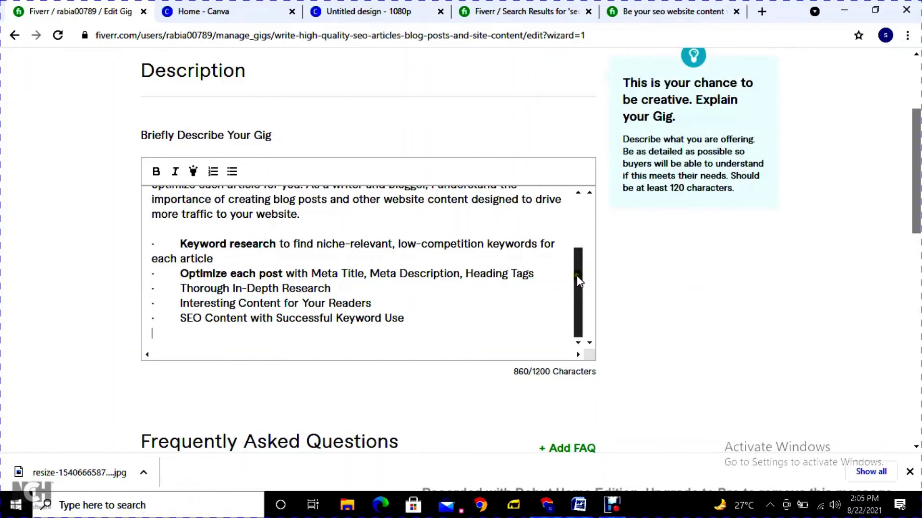
pyautogui.moveTo(577, 275); pyautogui.dragTo(575, 252)
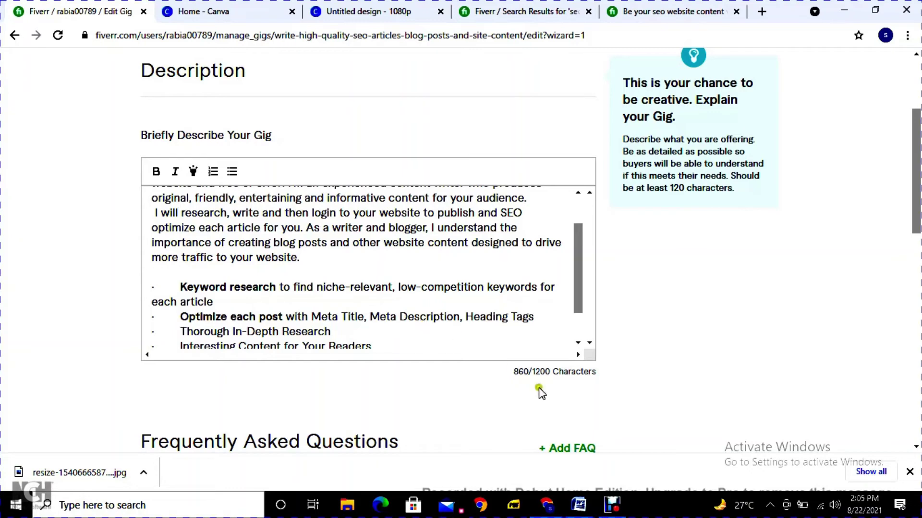
pyautogui.click(577, 278)
pyautogui.moveTo(578, 281); pyautogui.dragTo(582, 309)
# Add the FAQ "Can you change the word count?", answered with a custom offer by message, and continue to the requirements section.
pyautogui.moveTo(918, 189); pyautogui.dragTo(918, 249)
pyautogui.moveTo(261, 296)
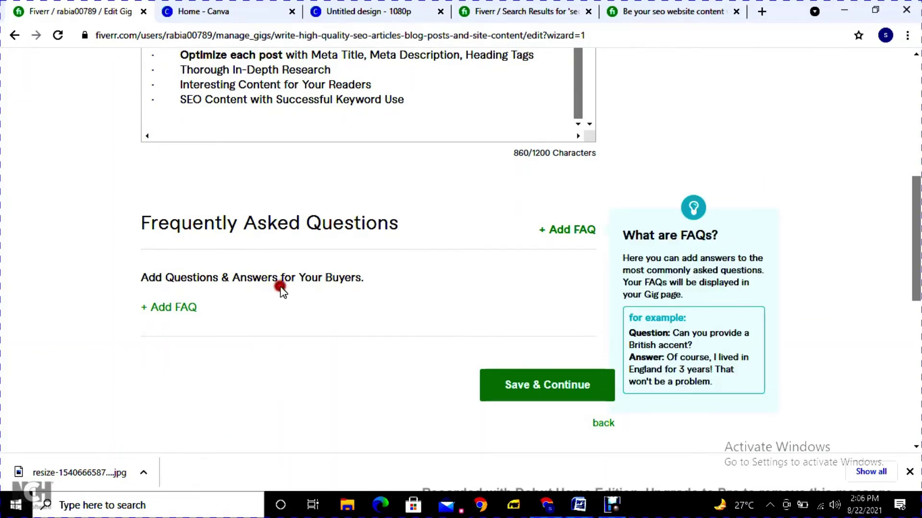
pyautogui.click(367, 275)
pyautogui.click(341, 273)
pyautogui.click(182, 311)
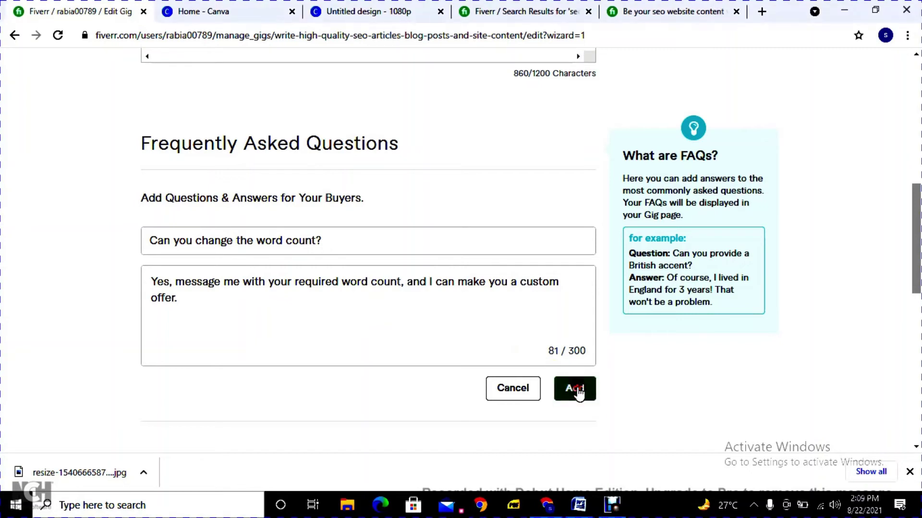
pyautogui.click(577, 392)
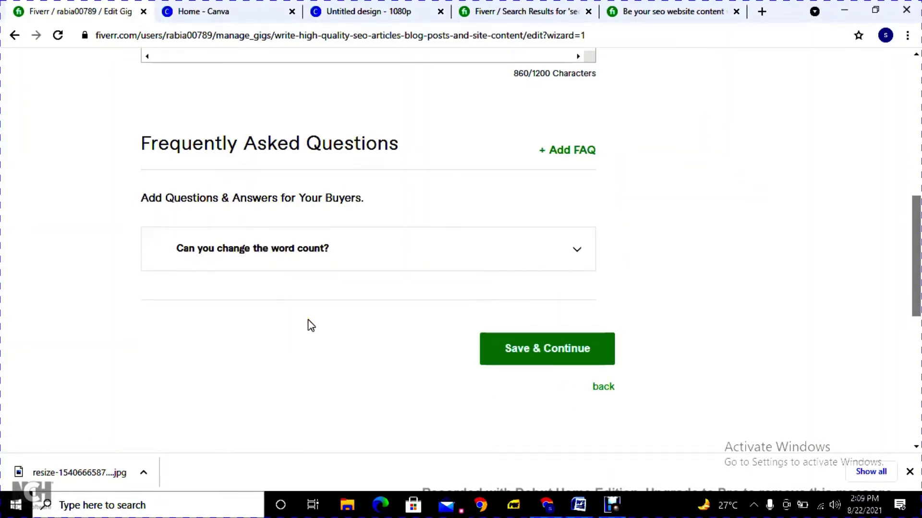
pyautogui.moveTo(574, 165)
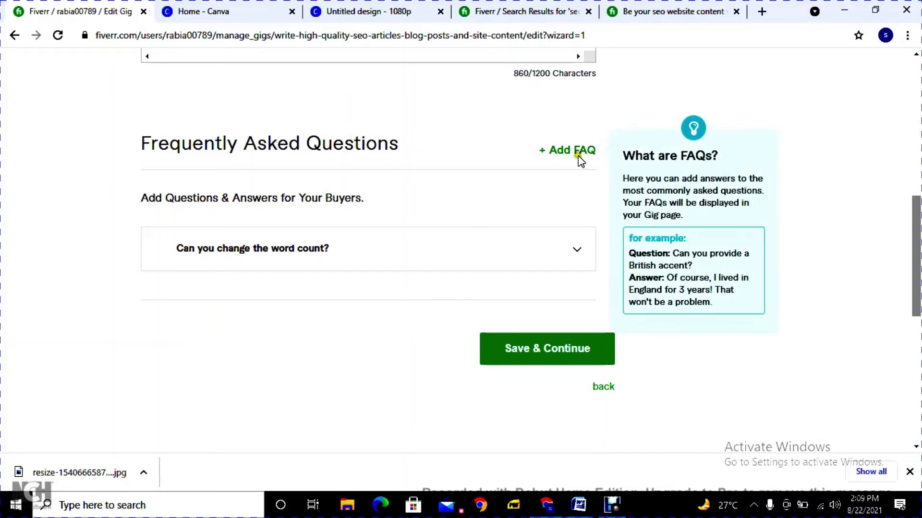
pyautogui.click(546, 362)
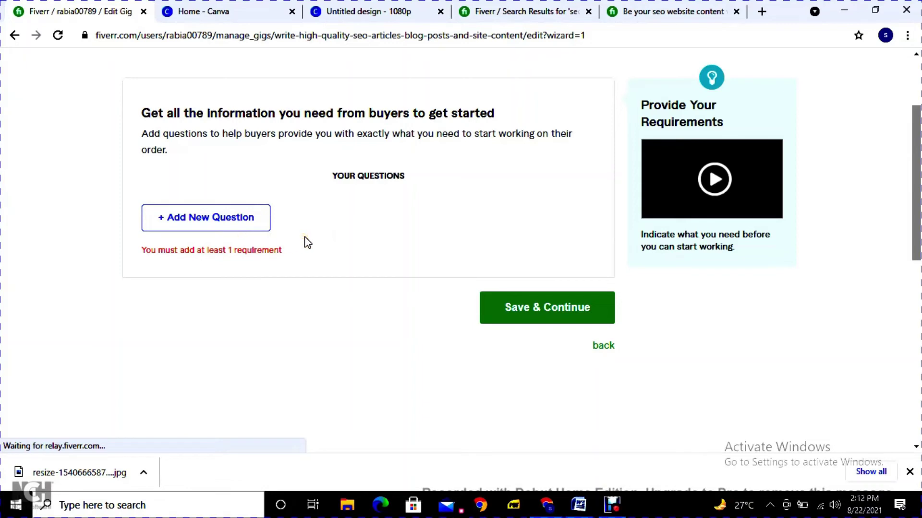
# Add a required free-text buyer question with the lines "topic" and "Keyword", and save it to continue to the gallery section.
pyautogui.click(210, 221)
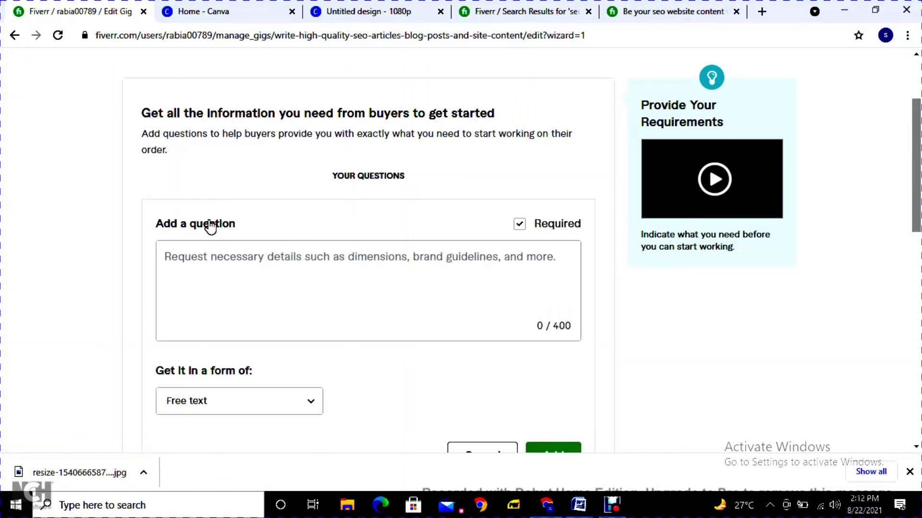
pyautogui.click(219, 265)
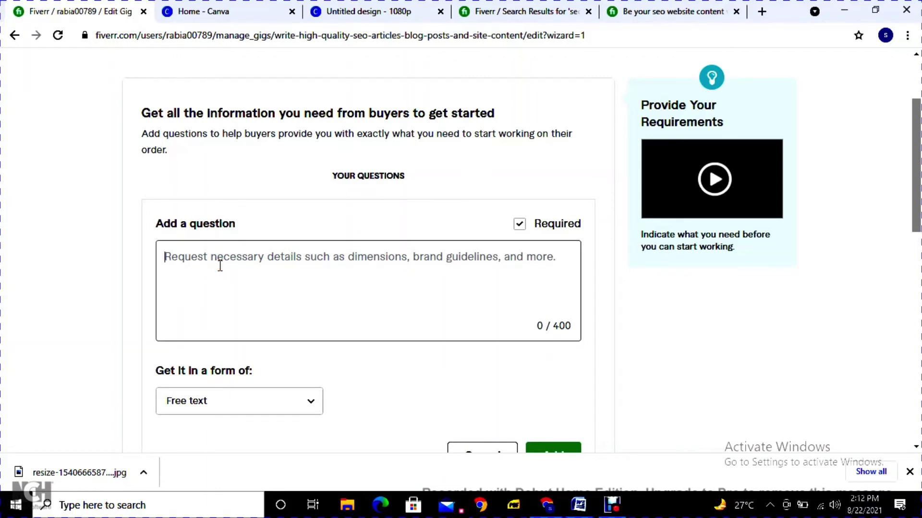
pyautogui.write('topic')
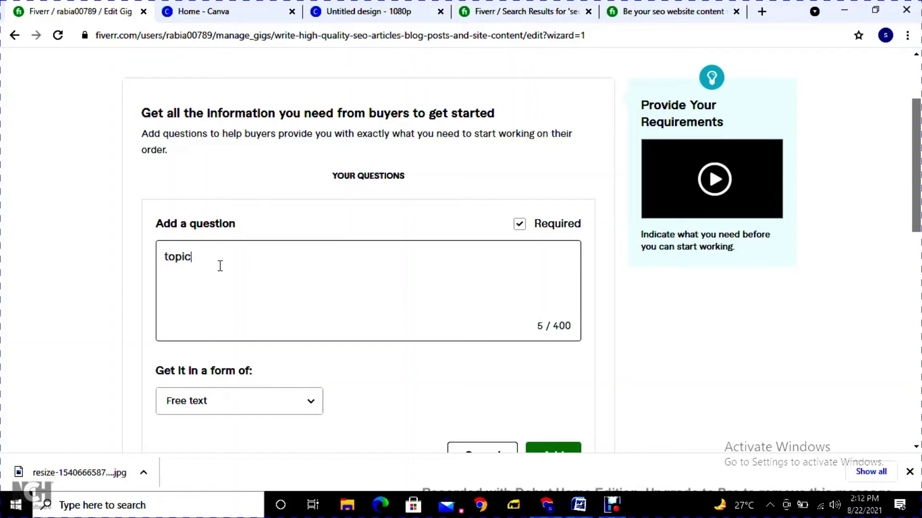
pyautogui.press('Return')
pyautogui.write('Keyword')
pyautogui.scroll(-2, 218, 211)
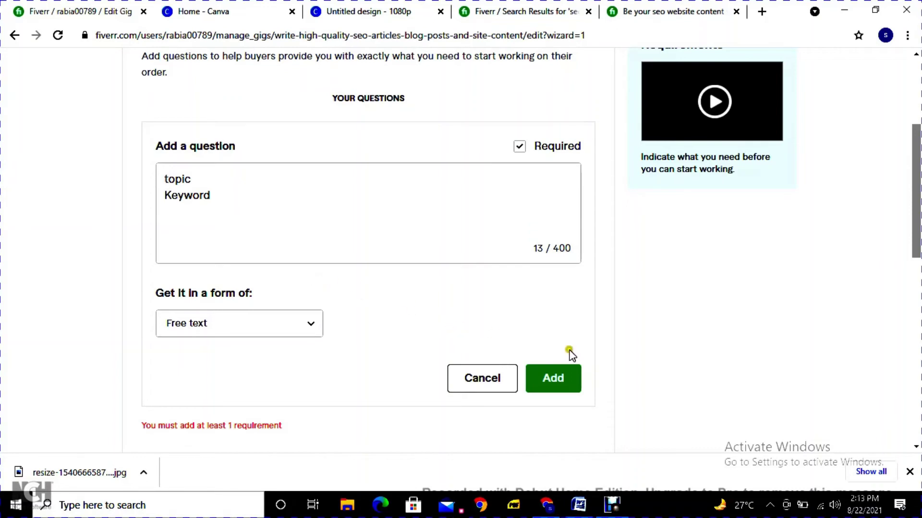
pyautogui.click(557, 380)
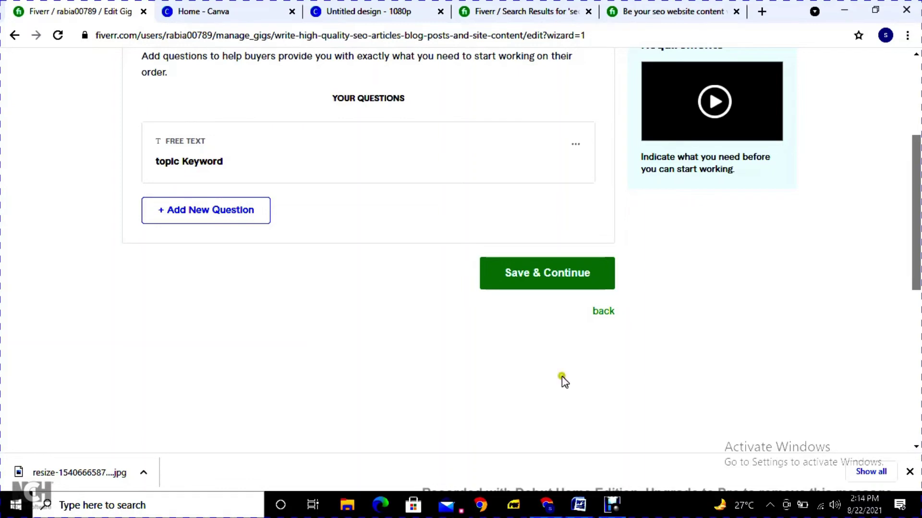
pyautogui.moveTo(915, 270); pyautogui.dragTo(914, 247)
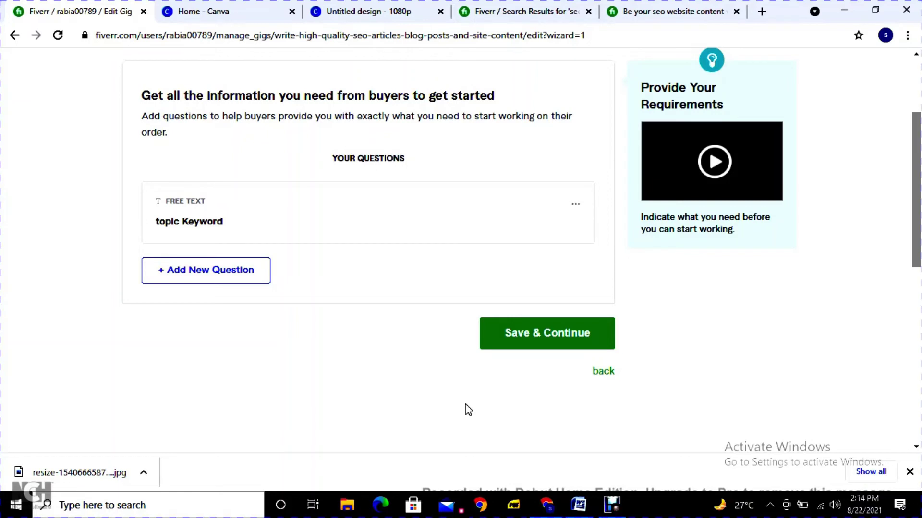
pyautogui.click(542, 347)
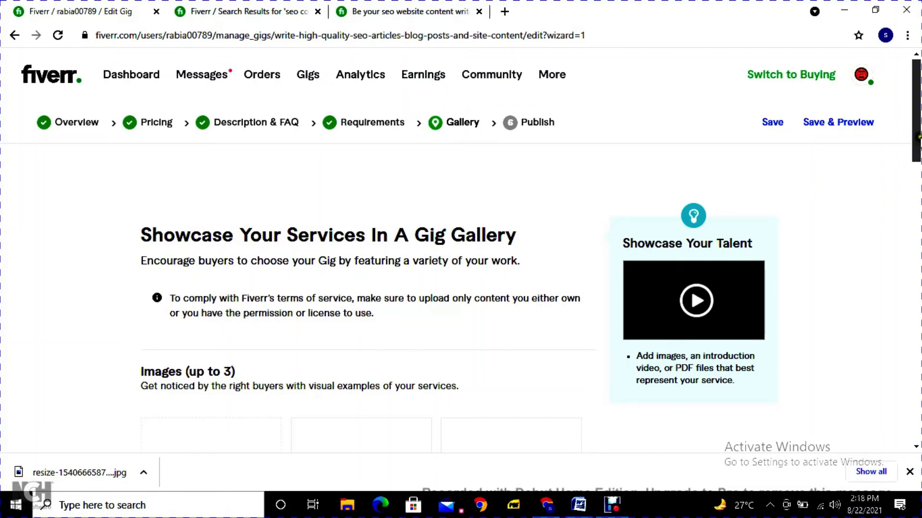
# Examine the cover images other sellers use in the SEO content writer search results.
pyautogui.scroll(-3, 916, 144)
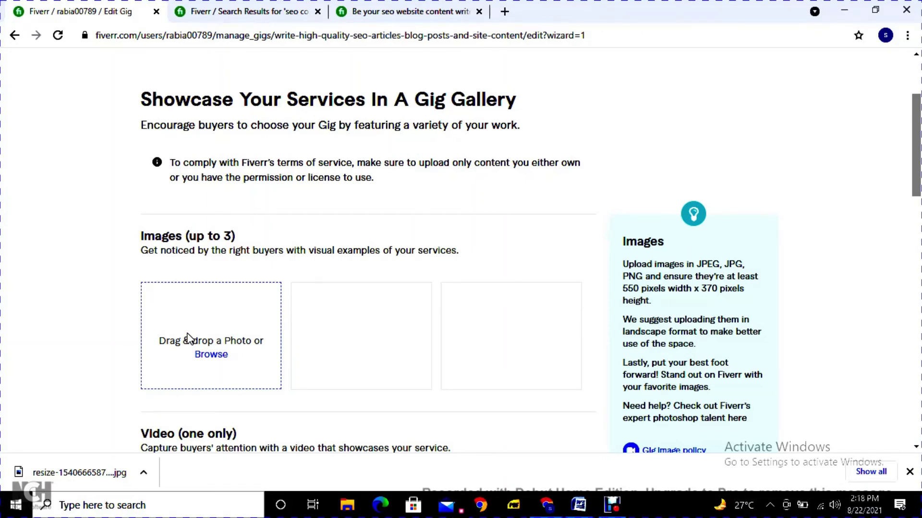
pyautogui.click(277, 13)
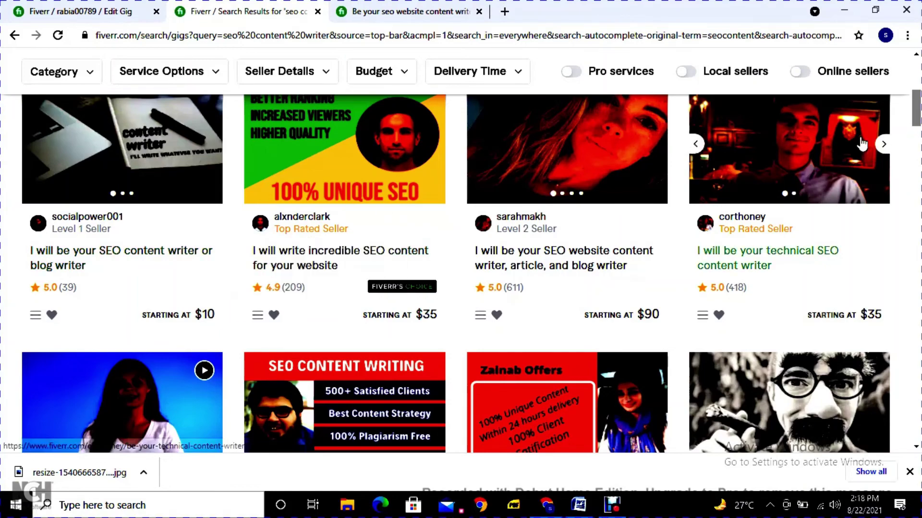
pyautogui.moveTo(917, 114); pyautogui.dragTo(917, 117)
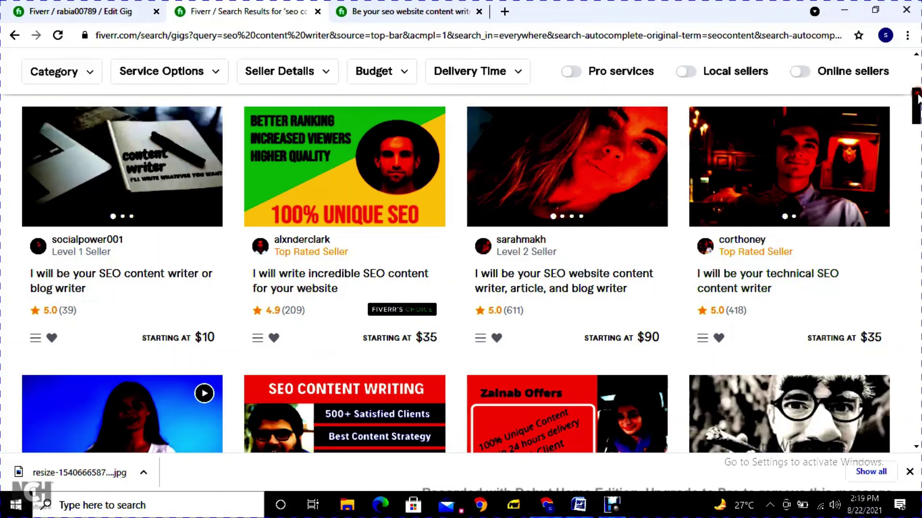
pyautogui.scroll(1, 917, 98)
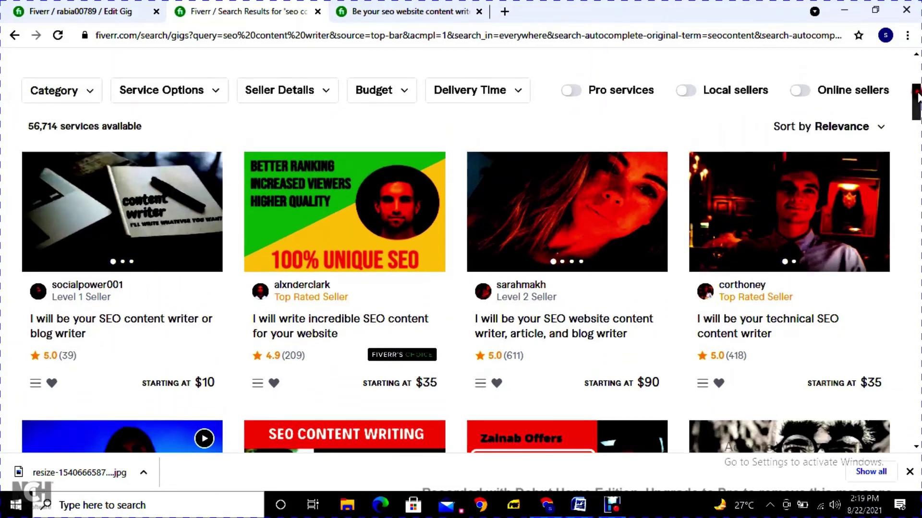
# Return to the gig gallery and add the downloaded content writing JPG as the first gig image.
pyautogui.click(91, 13)
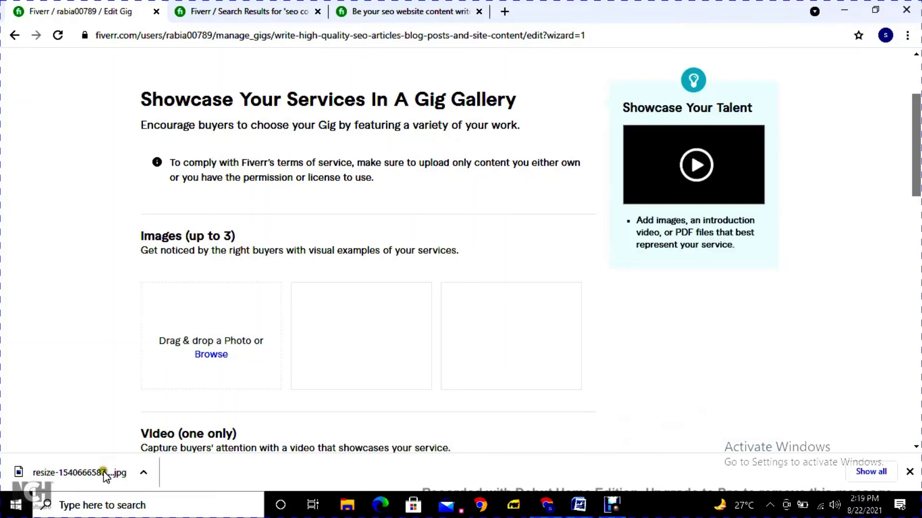
pyautogui.moveTo(103, 471); pyautogui.dragTo(161, 403)
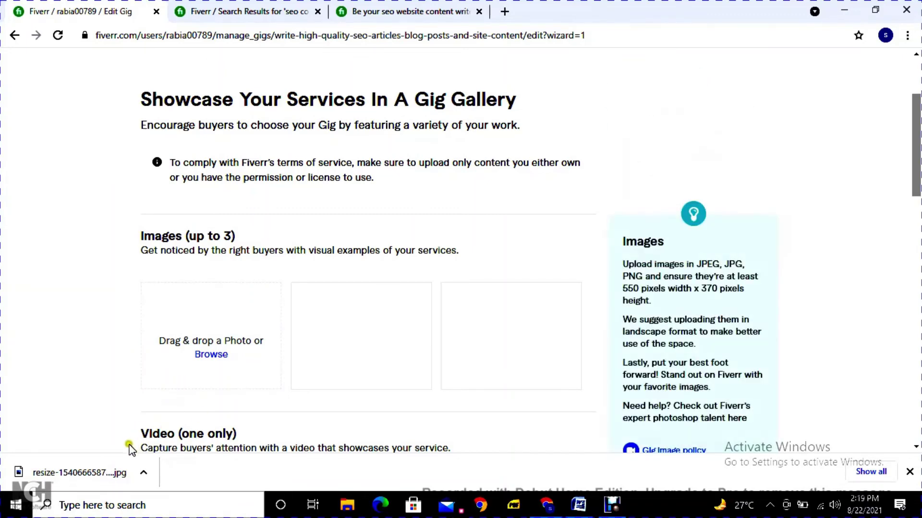
pyautogui.moveTo(113, 478); pyautogui.dragTo(204, 358)
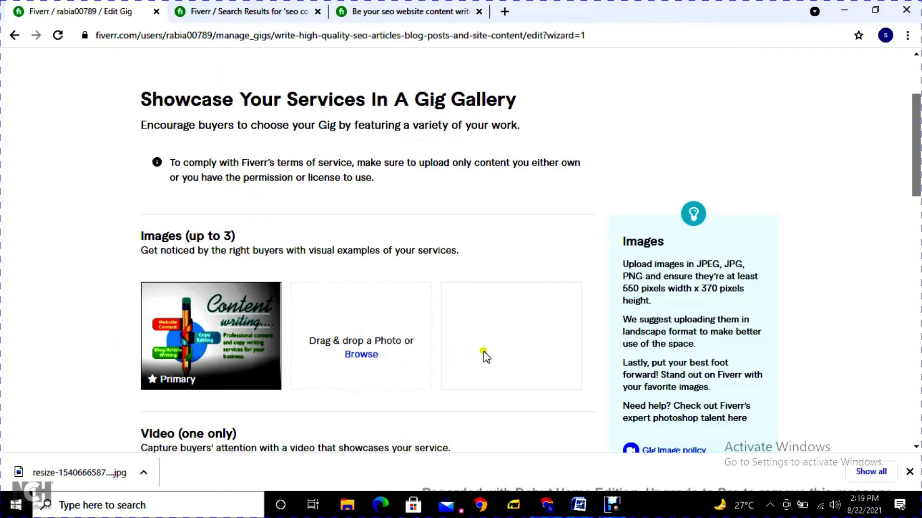
pyautogui.moveTo(219, 356)
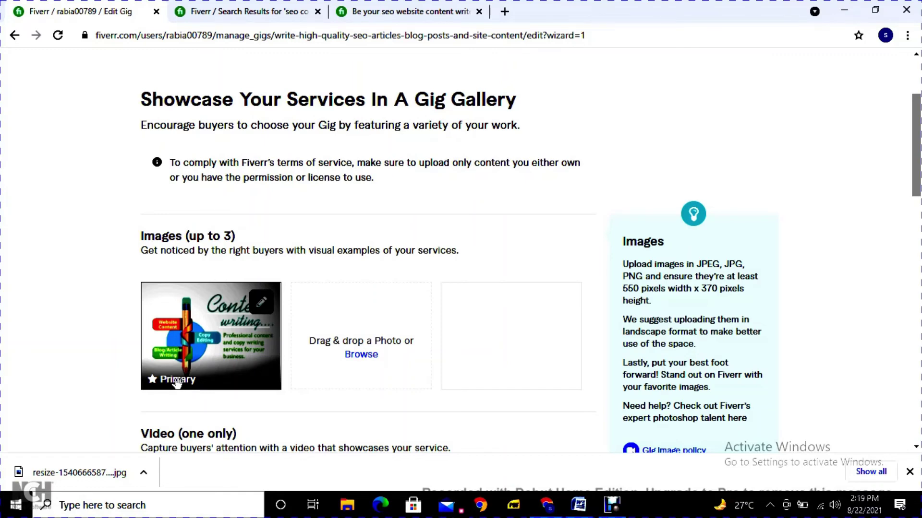
# Save the gallery with only the content writing image, without adding a video or PDF documents, and continue to the publish section.
pyautogui.moveTo(918, 144); pyautogui.dragTo(918, 188)
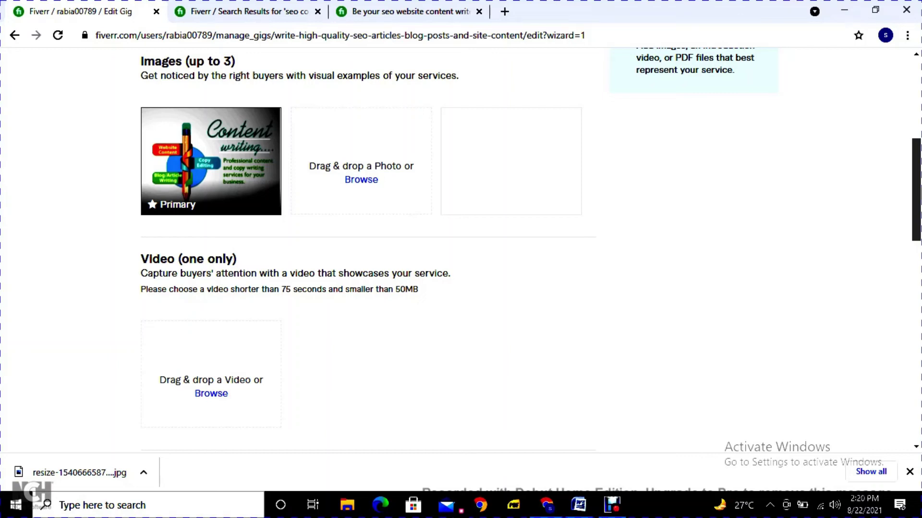
pyautogui.moveTo(916, 187); pyautogui.dragTo(915, 227)
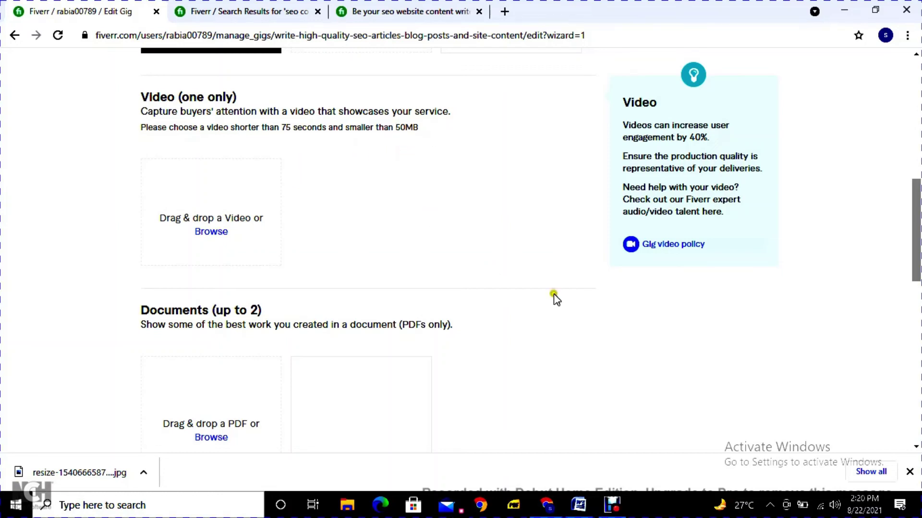
pyautogui.moveTo(918, 229); pyautogui.dragTo(917, 272)
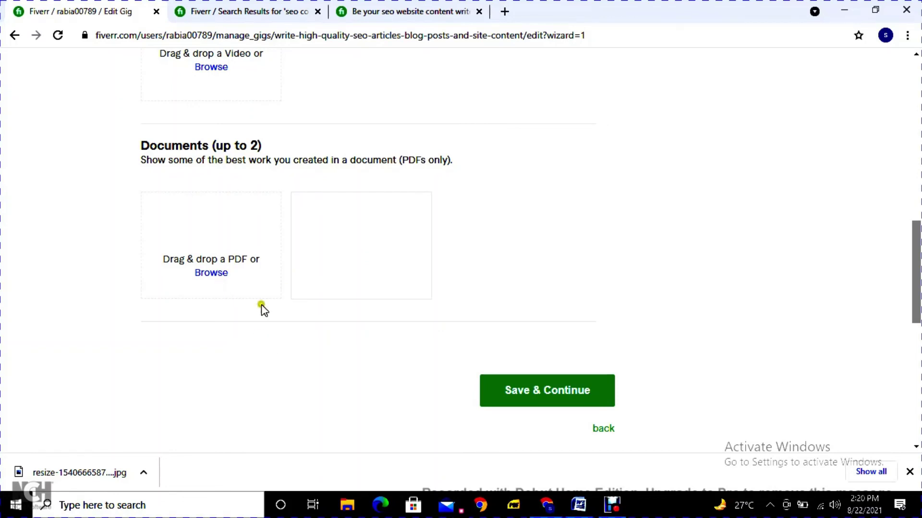
pyautogui.click(559, 405)
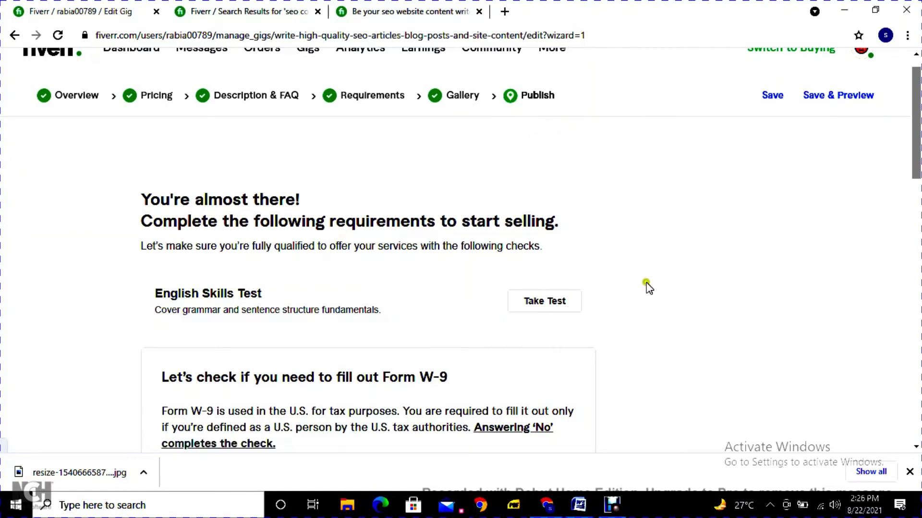
# Answer "No" to the Form W-9 question about being a U.S. person, save the answer and dismiss the confirmation.
pyautogui.moveTo(915, 144); pyautogui.dragTo(918, 223)
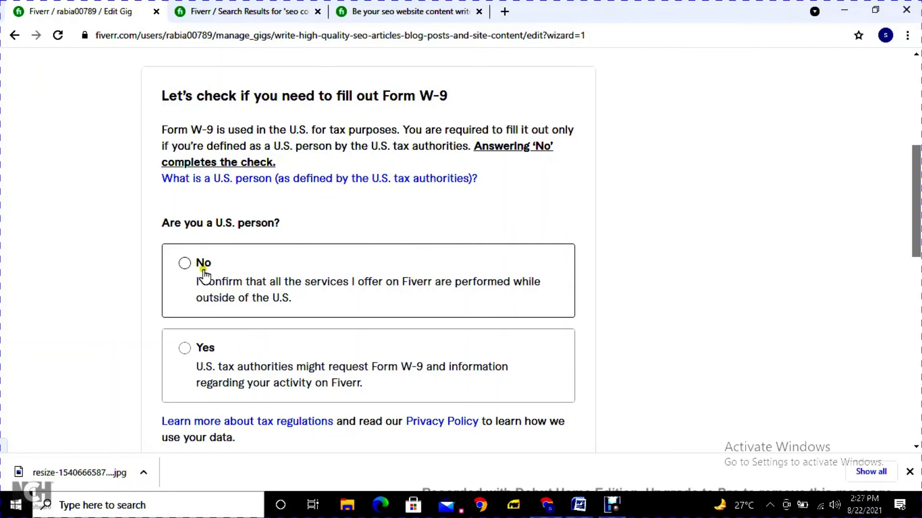
pyautogui.click(186, 264)
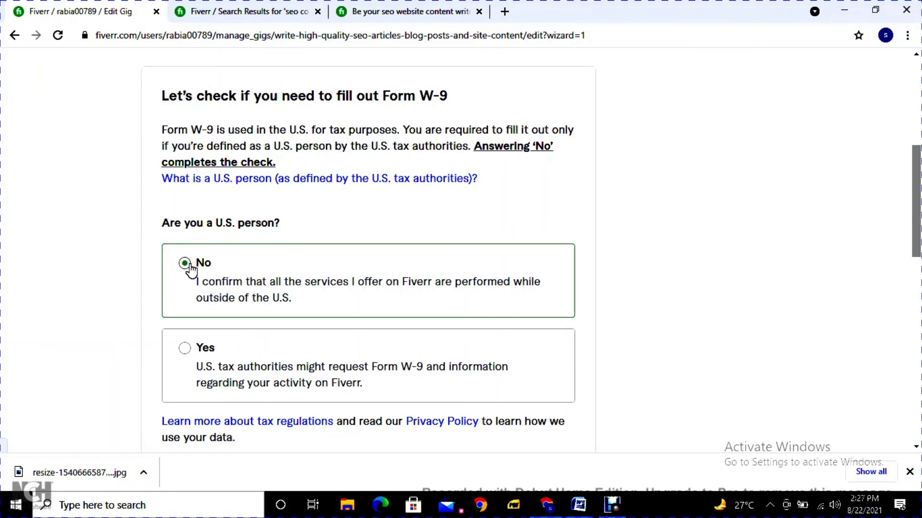
pyautogui.moveTo(918, 196); pyautogui.dragTo(913, 259)
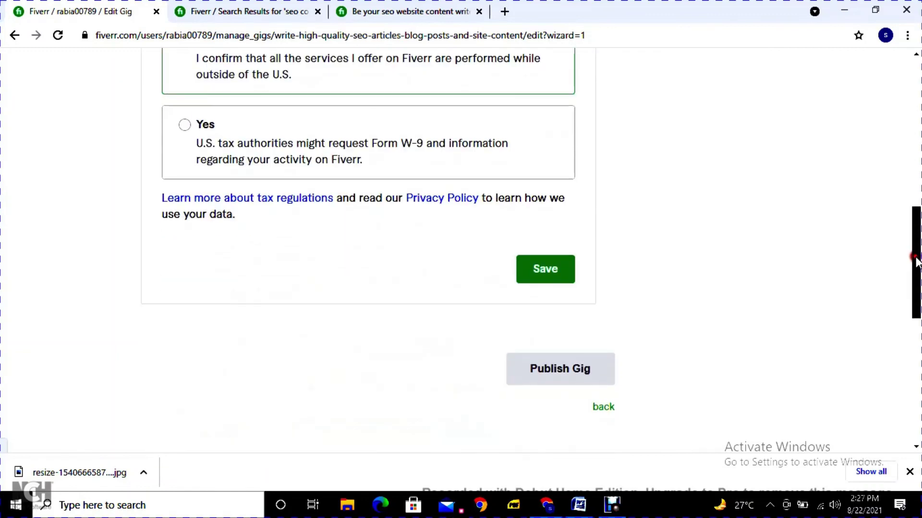
pyautogui.click(539, 278)
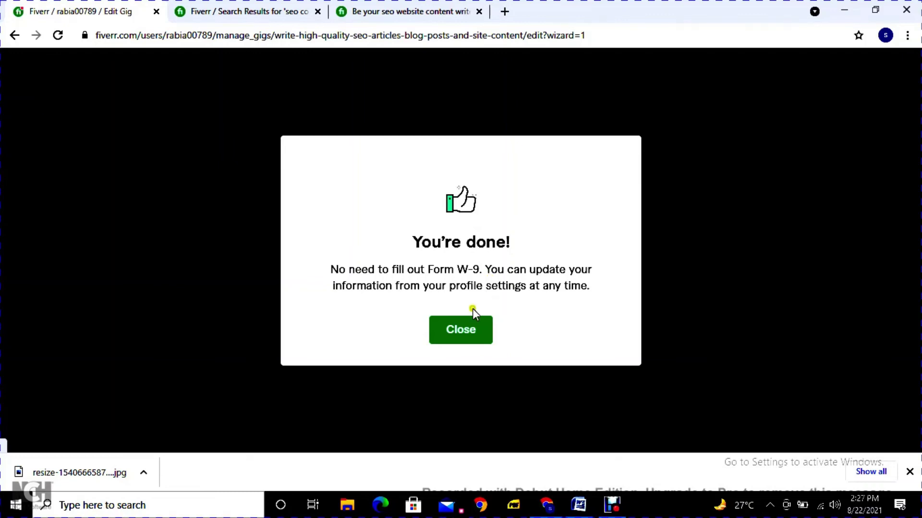
pyautogui.click(467, 336)
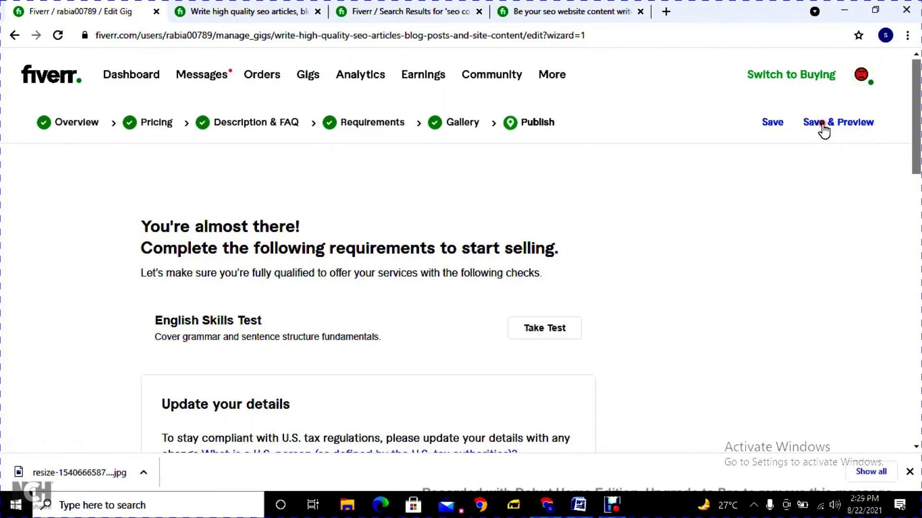
# Save and preview the gig, and check the details of its Standard, Premium and Basic packages.
pyautogui.click(820, 125)
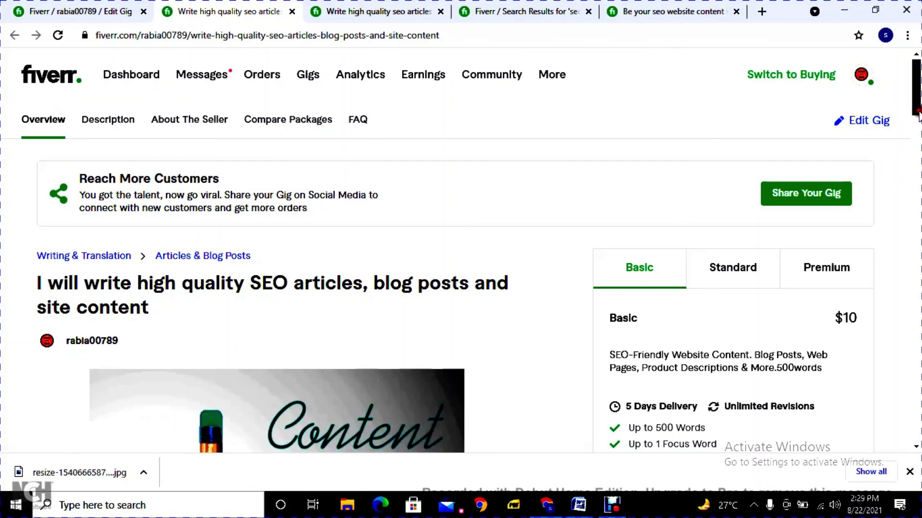
pyautogui.scroll(-3, 382, 237)
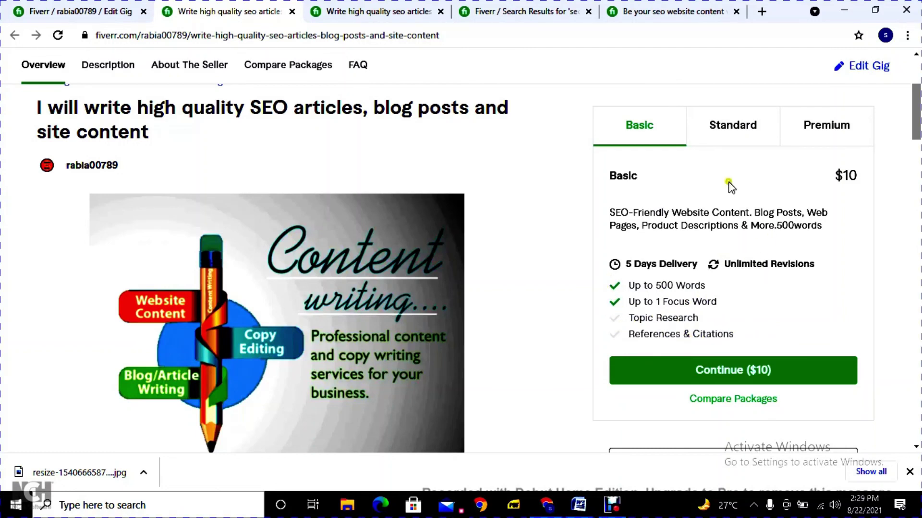
pyautogui.click(742, 126)
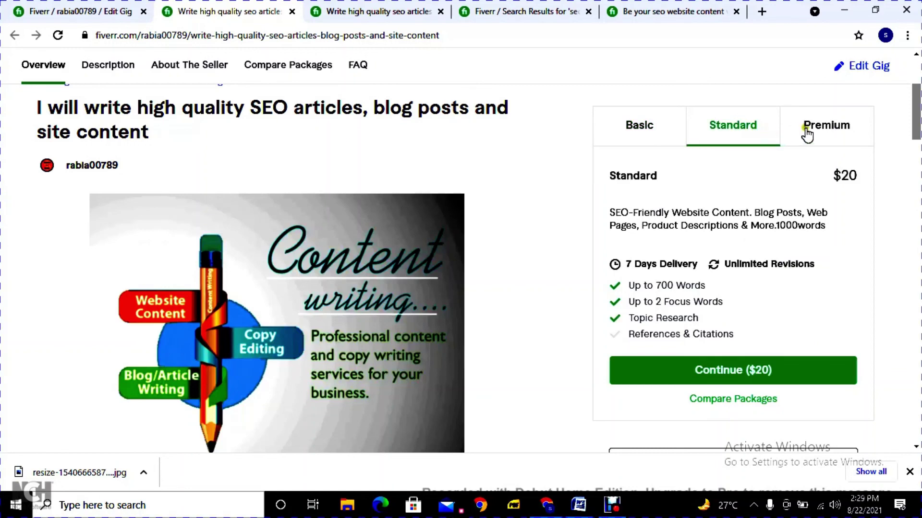
pyautogui.click(826, 126)
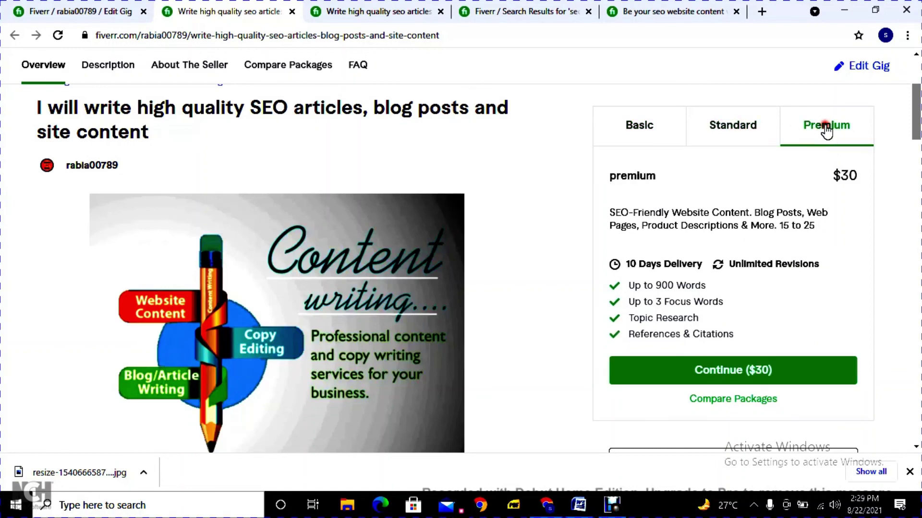
pyautogui.click(639, 132)
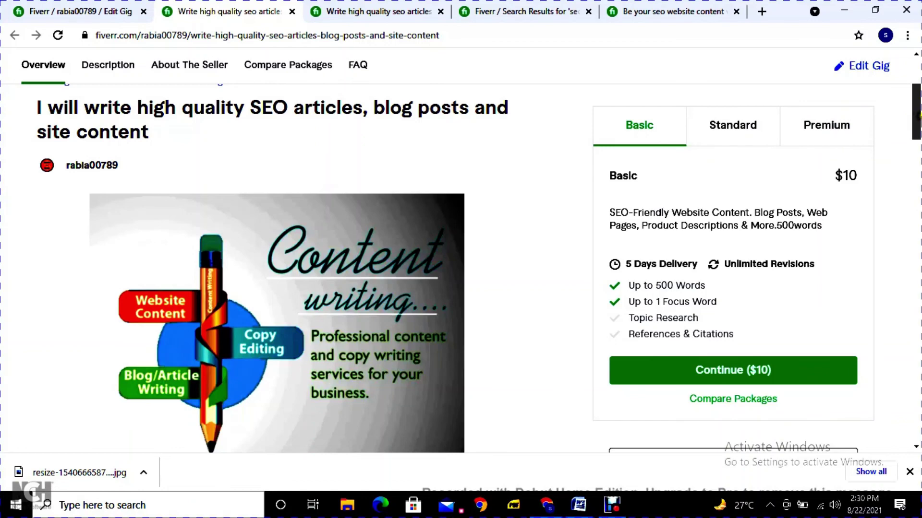
# Review the previewed gig's description, seller profile and package comparison table down to the FAQ.
pyautogui.moveTo(918, 115); pyautogui.dragTo(916, 192)
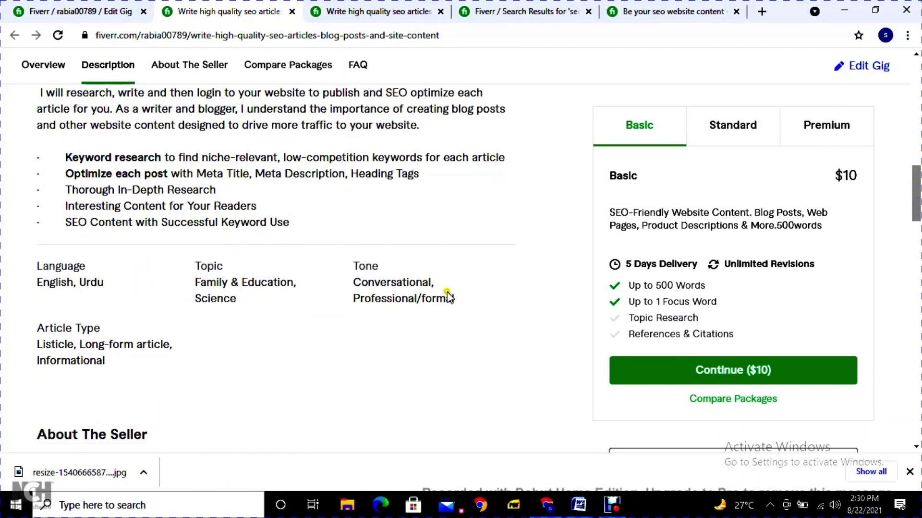
pyautogui.click(917, 260)
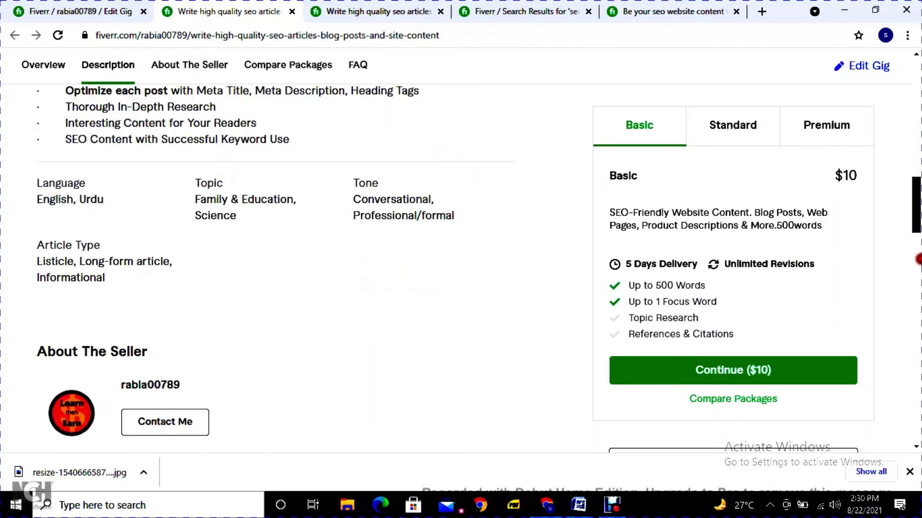
pyautogui.click(917, 259)
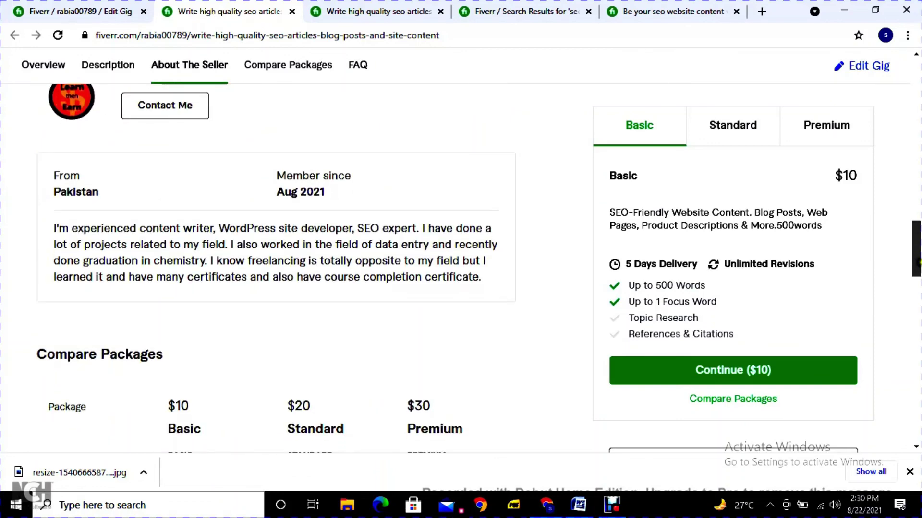
pyautogui.moveTo(918, 262); pyautogui.dragTo(918, 333)
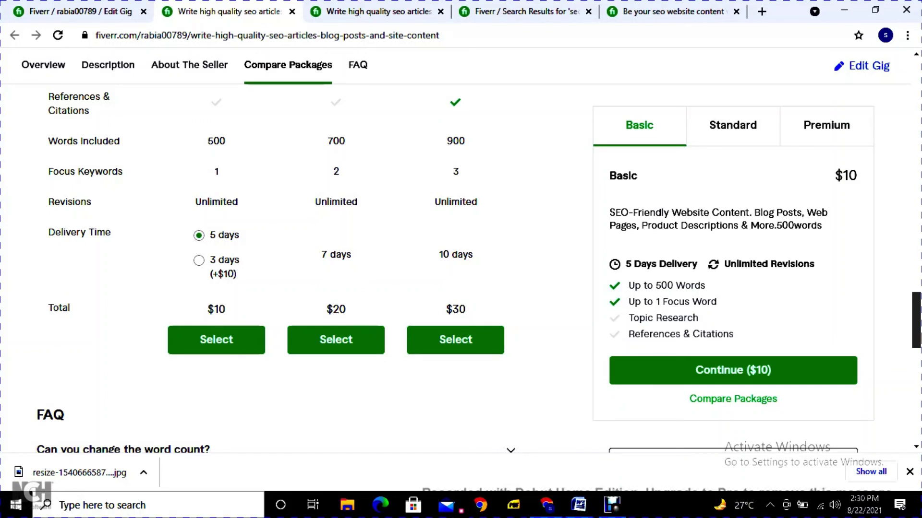
pyautogui.moveTo(917, 337); pyautogui.dragTo(918, 231)
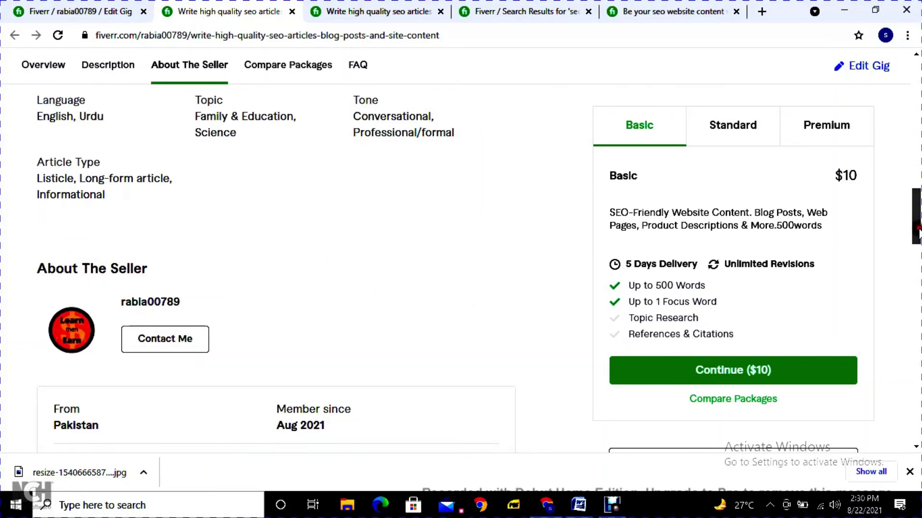